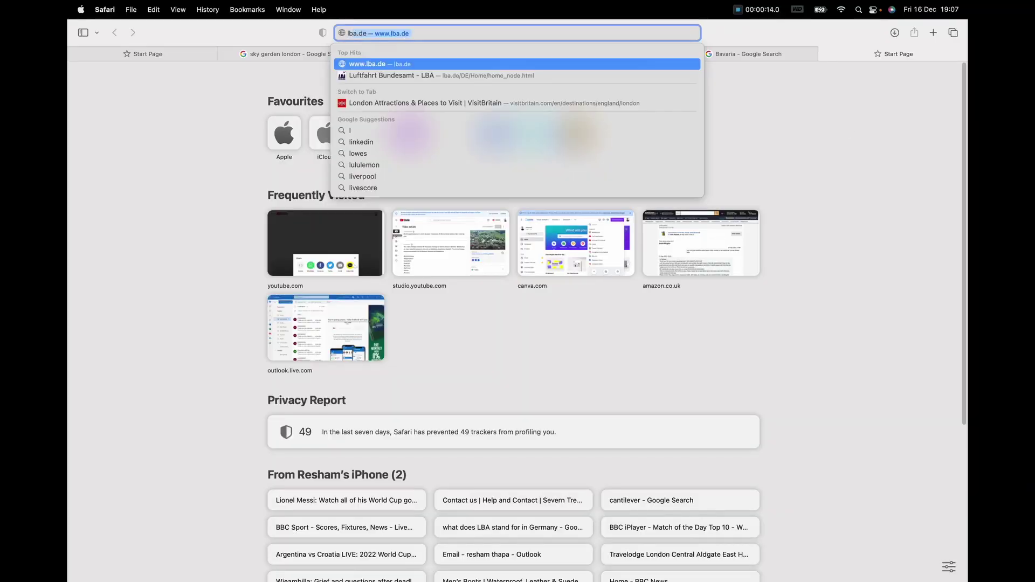
Step: Load lba.de in Safari and scroll over the Luftfahrt-Bundesamt homepage
{"action": "type", "text": "a.de"}
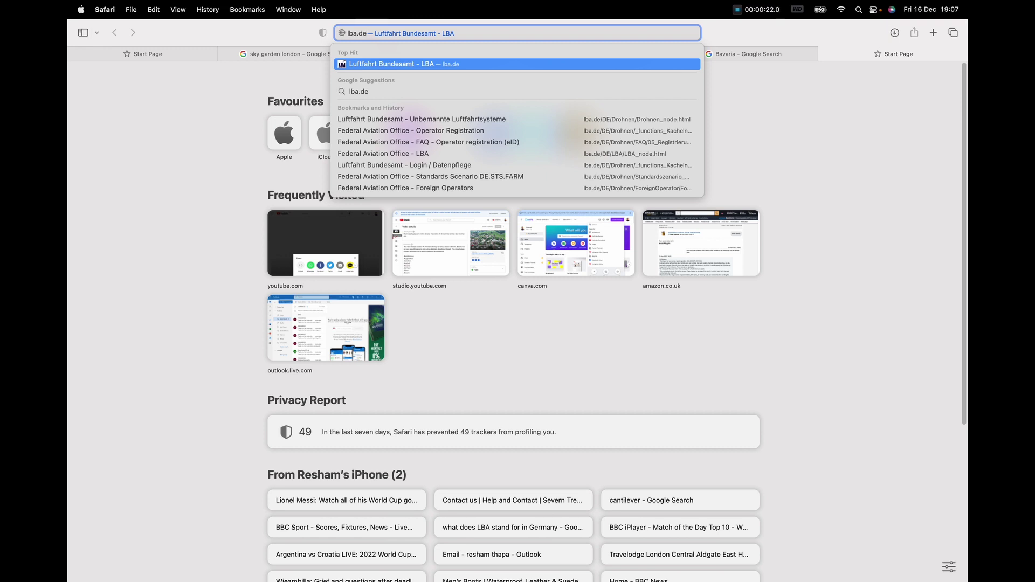
{"action": "key", "text": "Return"}
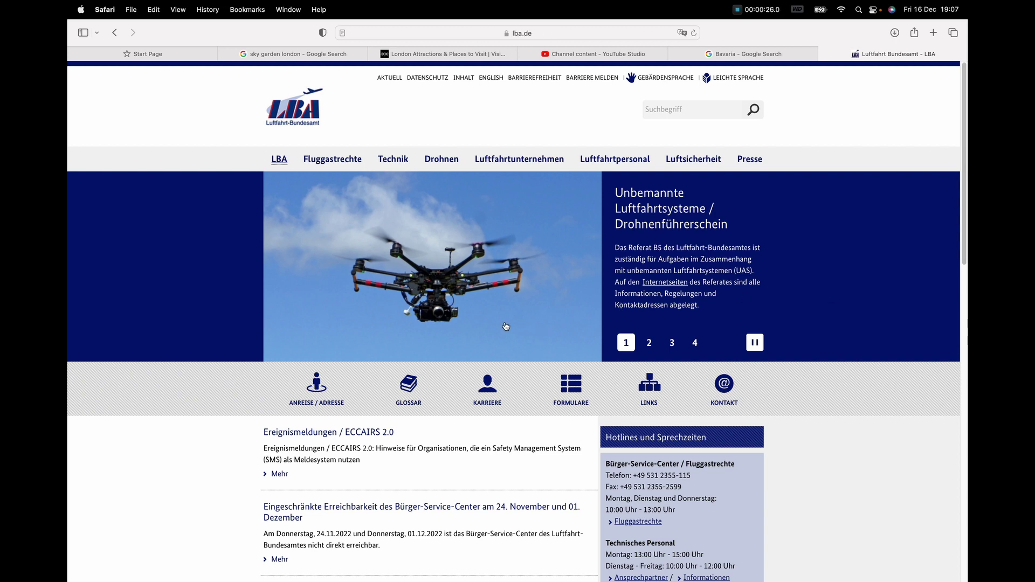
{"action": "scroll", "coordinate": [509, 450], "scroll_direction": "down", "scroll_amount": 1}
{"action": "scroll", "coordinate": [506, 456], "scroll_direction": "down", "scroll_amount": 5}
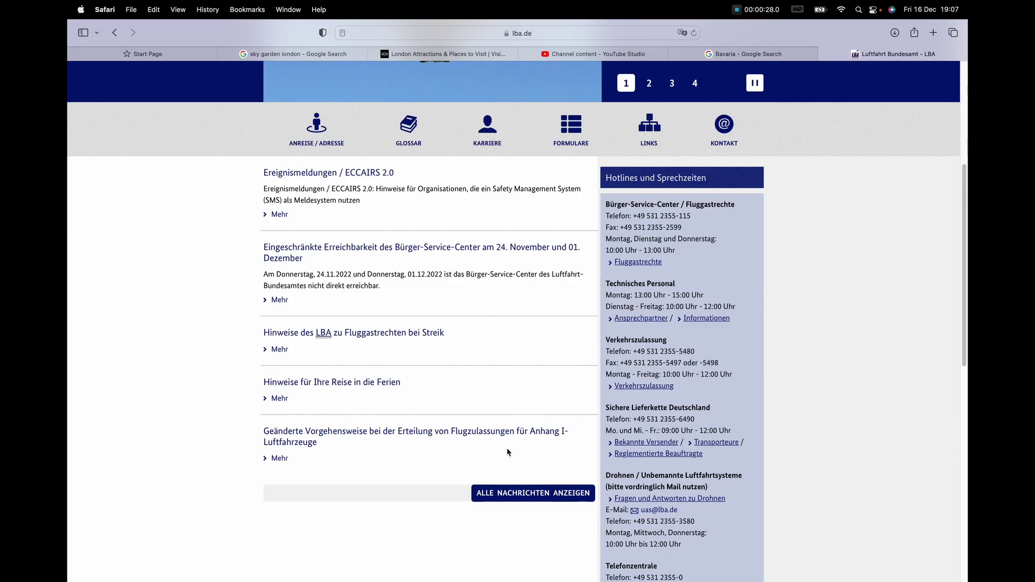
{"action": "scroll", "coordinate": [507, 450], "scroll_direction": "up", "scroll_amount": 4}
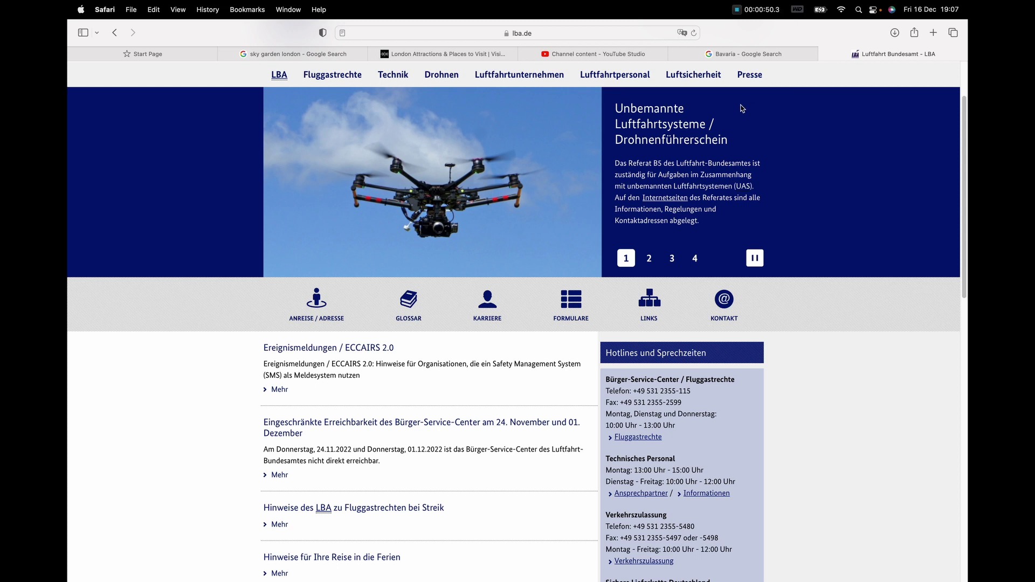
Step: Translate the LBA homepage into English and scroll down to the Focus topics
{"action": "left_click", "coordinate": [682, 33]}
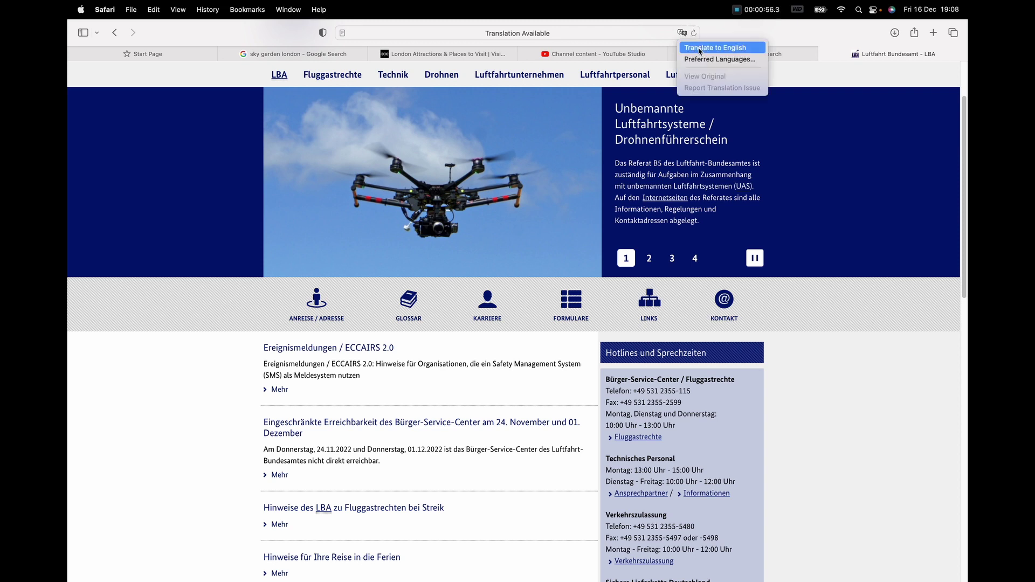
{"action": "left_click", "coordinate": [717, 45]}
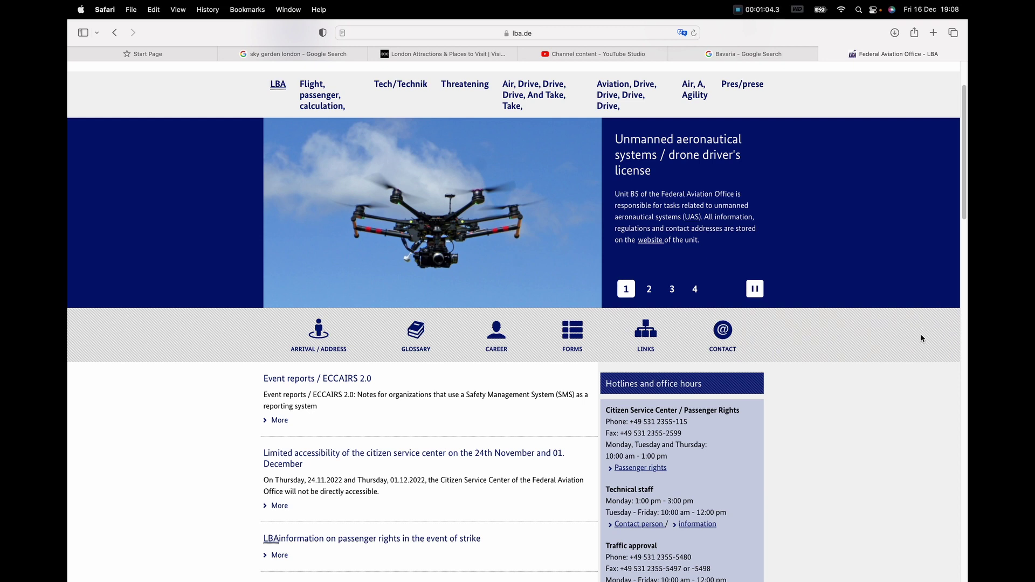
{"action": "scroll", "coordinate": [922, 338], "scroll_direction": "down", "scroll_amount": 12}
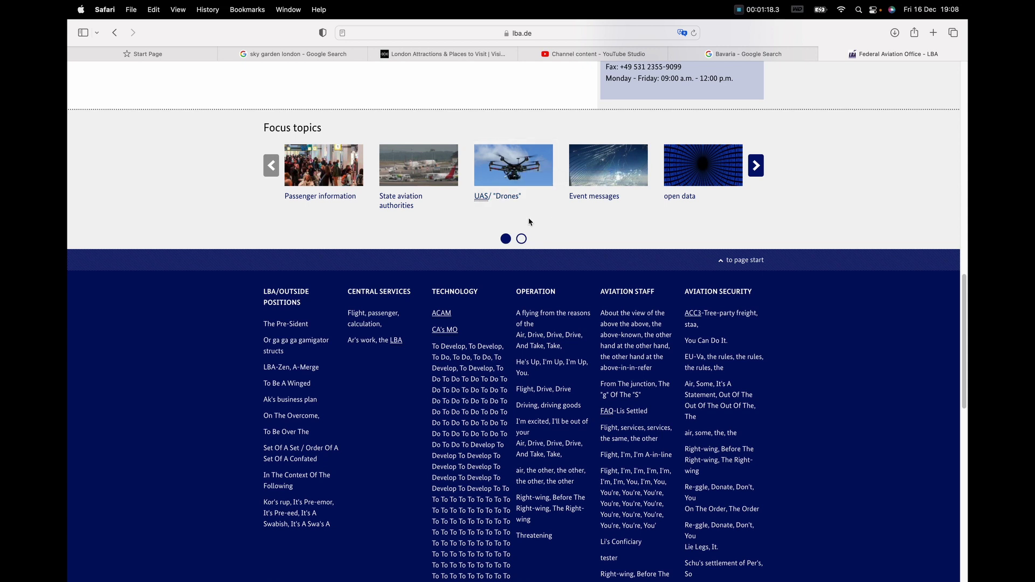
Step: Open the UAS/"Drones" focus topic and scroll through the Drones page sections
{"action": "left_click", "coordinate": [499, 197]}
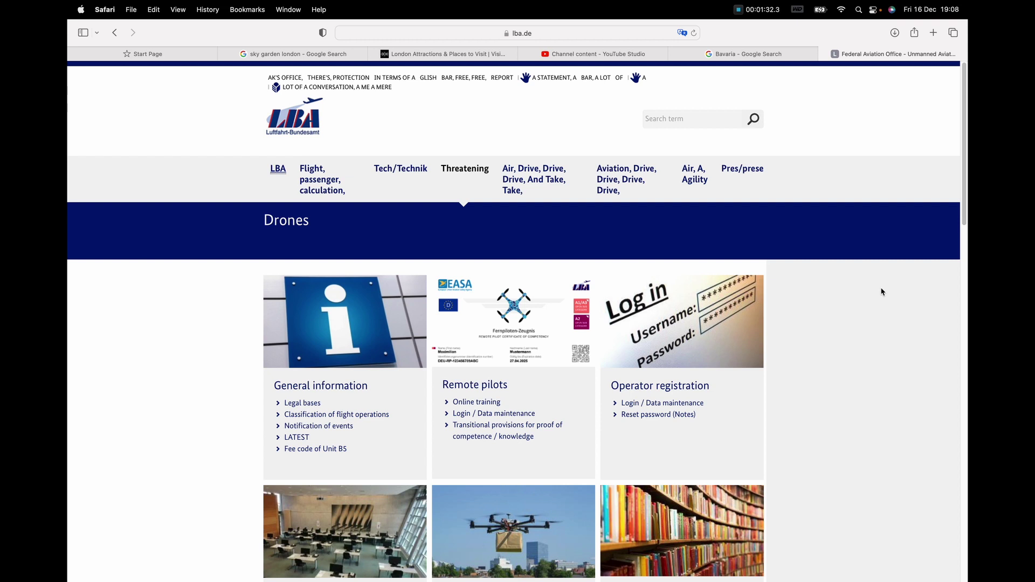
{"action": "scroll", "coordinate": [882, 292], "scroll_direction": "down", "scroll_amount": 2}
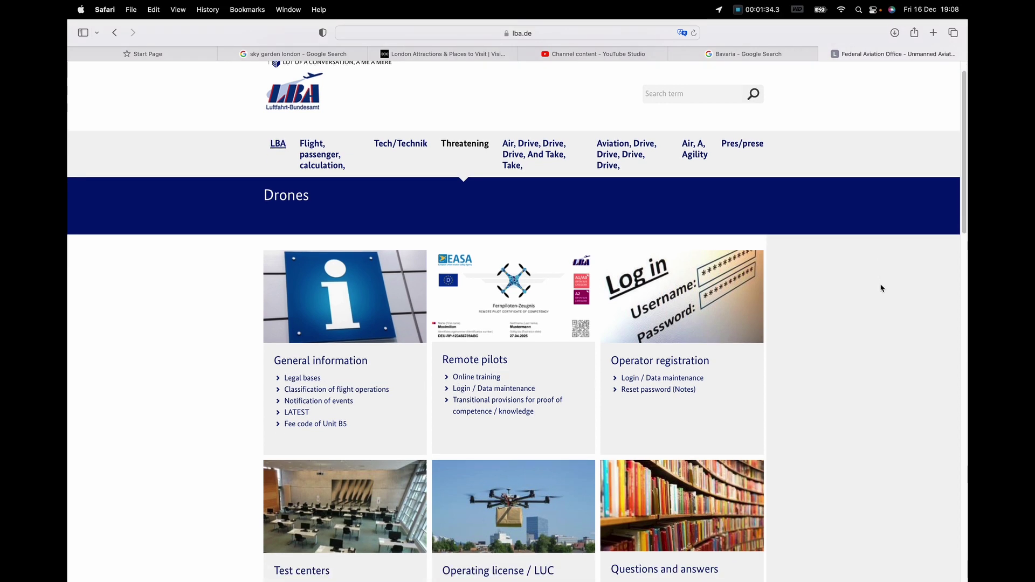
{"action": "scroll", "coordinate": [881, 287], "scroll_direction": "down", "scroll_amount": 2}
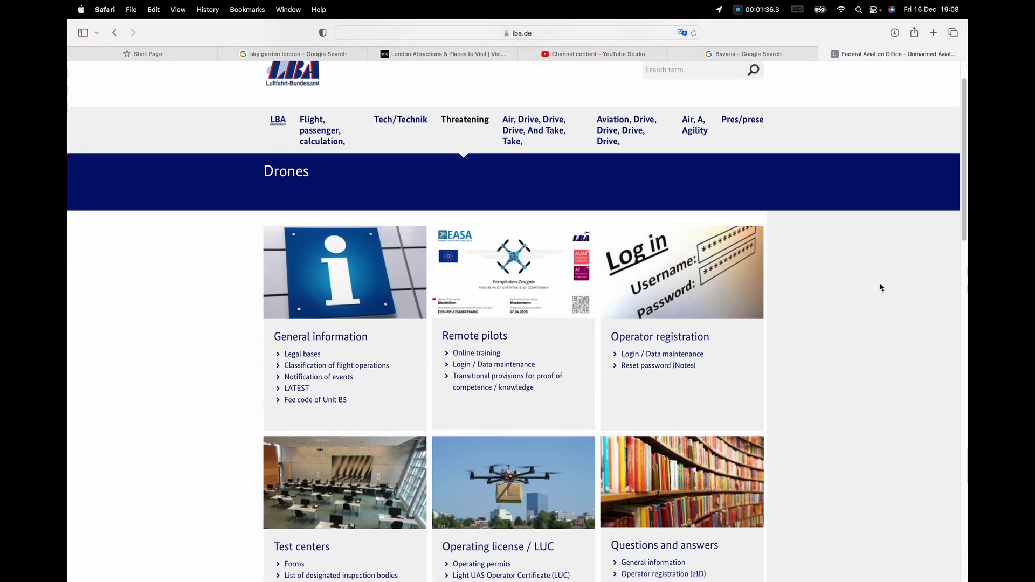
{"action": "scroll", "coordinate": [879, 285], "scroll_direction": "down", "scroll_amount": 1}
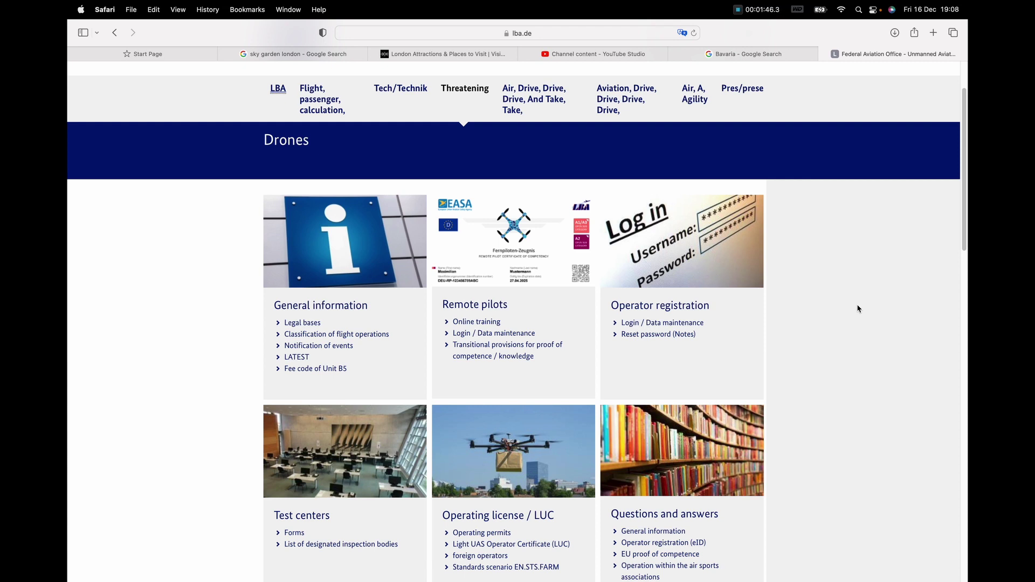
{"action": "scroll", "coordinate": [859, 309], "scroll_direction": "down", "scroll_amount": 3}
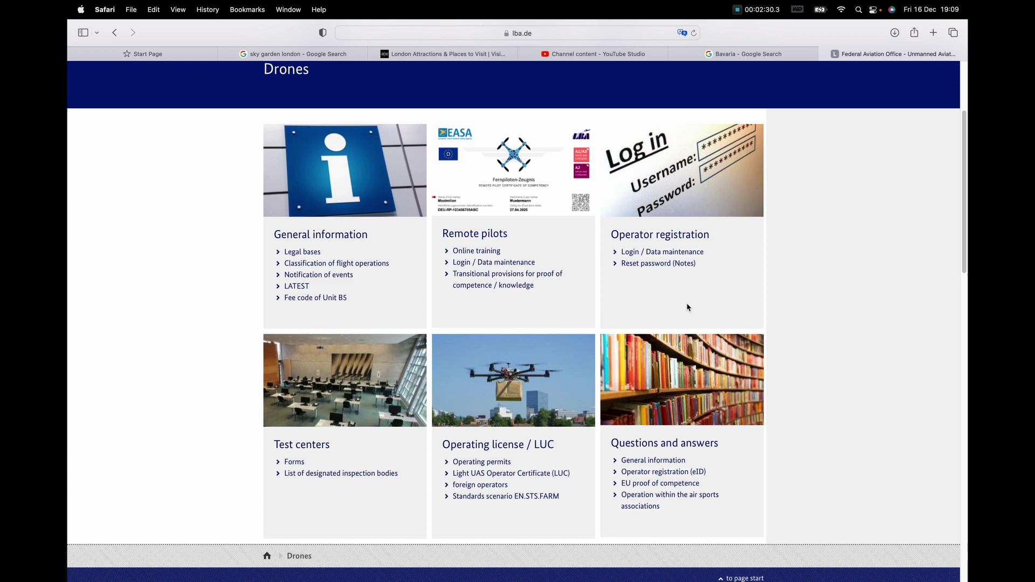
{"action": "scroll", "coordinate": [756, 294], "scroll_direction": "down", "scroll_amount": 2}
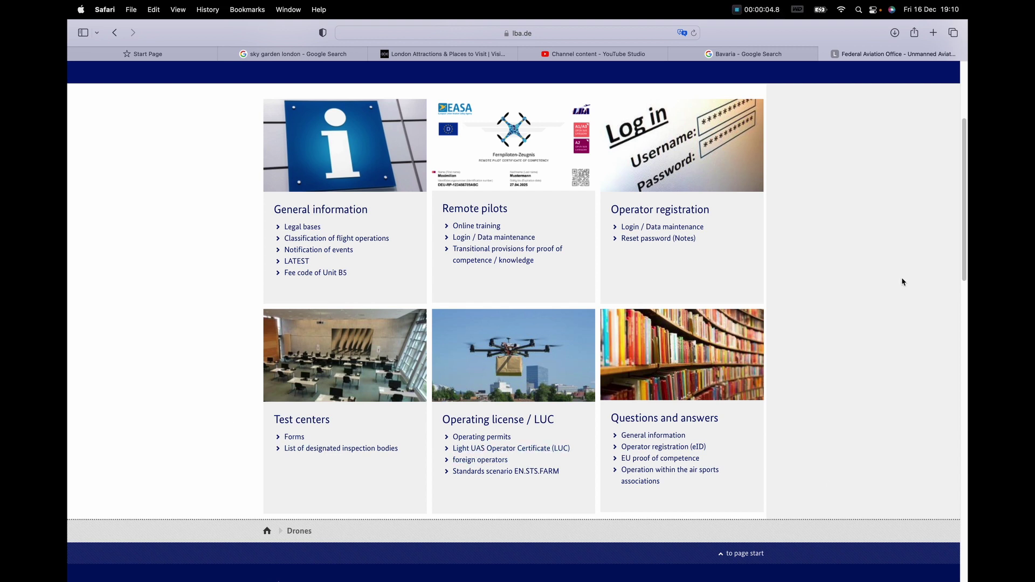
Step: Open the Operator registration page and scroll through the registration requirements
{"action": "left_click", "coordinate": [689, 211]}
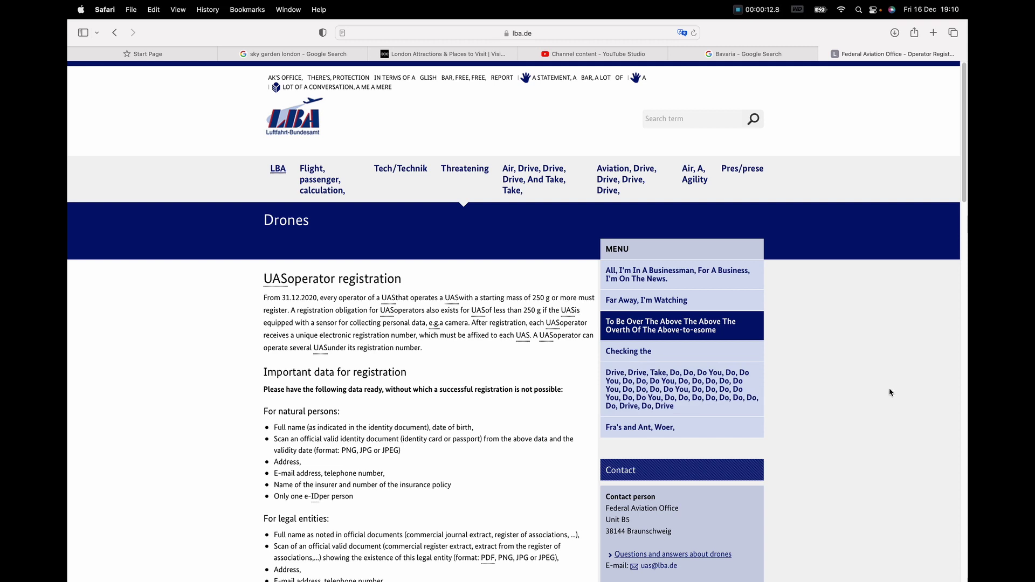
{"action": "scroll", "coordinate": [889, 393], "scroll_direction": "down", "scroll_amount": 4}
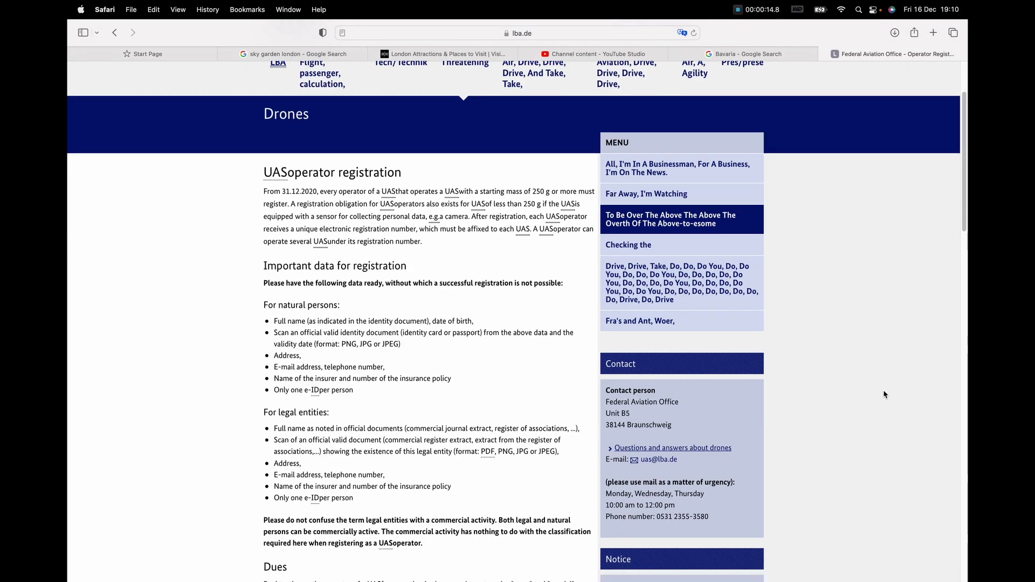
{"action": "scroll", "coordinate": [884, 395], "scroll_direction": "down", "scroll_amount": 3}
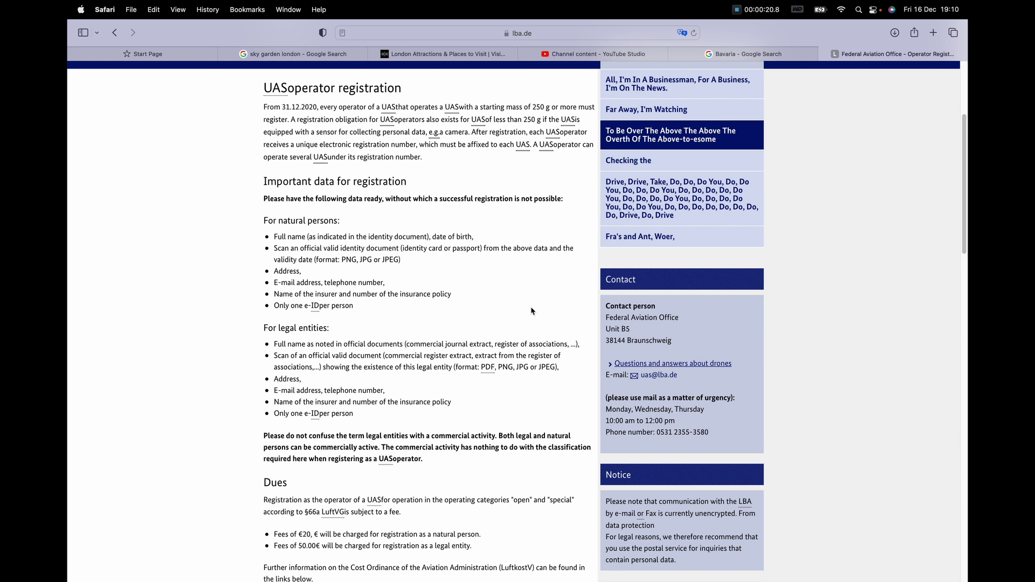
{"action": "scroll", "coordinate": [517, 297], "scroll_direction": "down", "scroll_amount": 3}
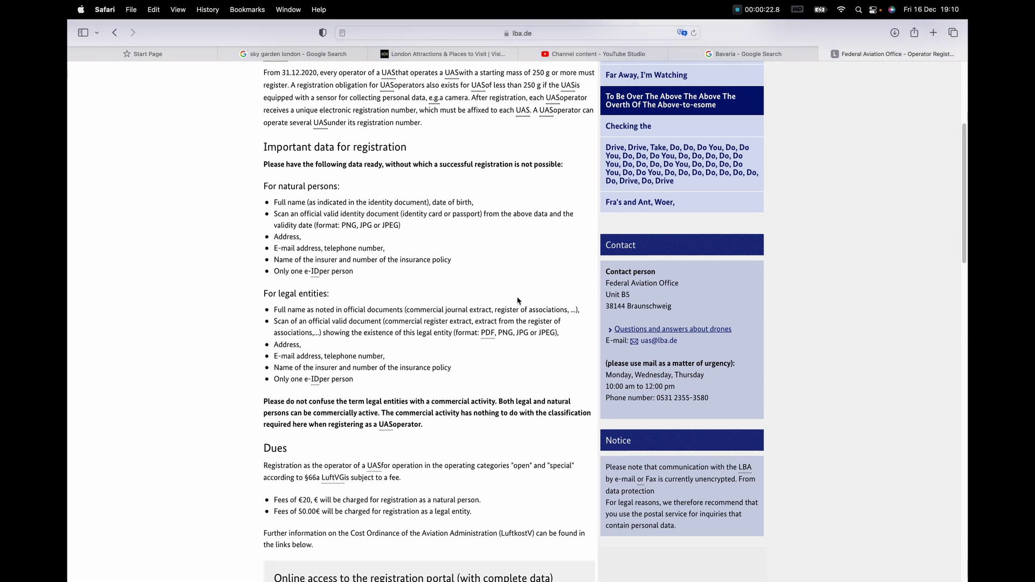
{"action": "scroll", "coordinate": [517, 298], "scroll_direction": "down", "scroll_amount": 1}
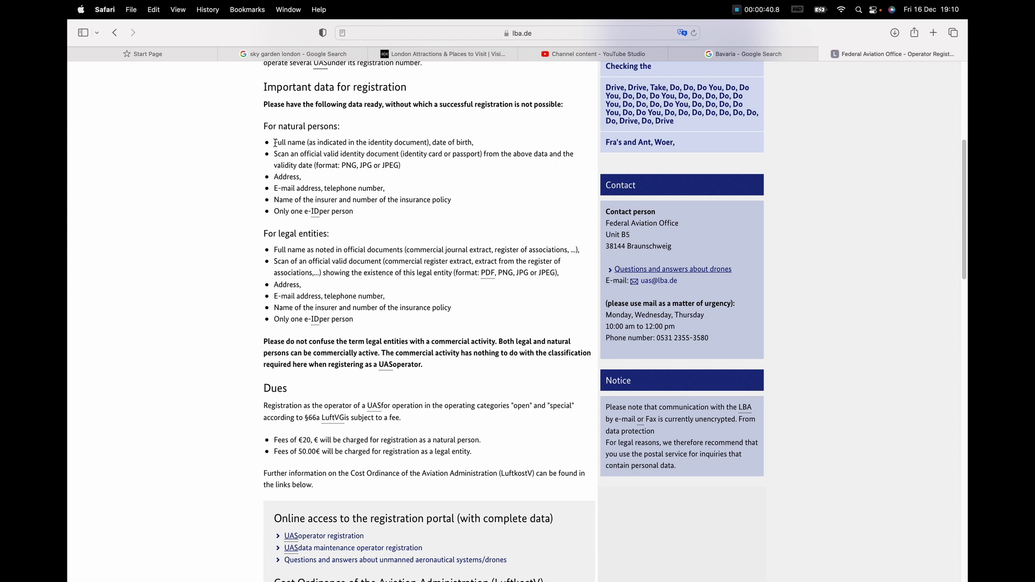
Step: Highlight the natural-persons data list, clear it, and scroll down to the portal links
{"action": "left_click_drag", "start_coordinate": [275, 142], "coordinate": [394, 210]}
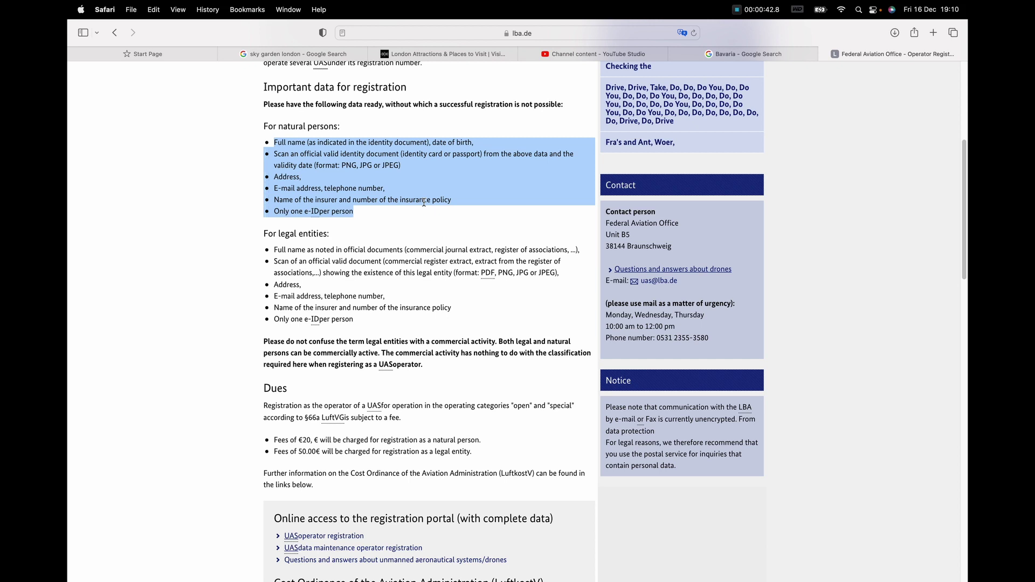
{"action": "left_click", "coordinate": [457, 216]}
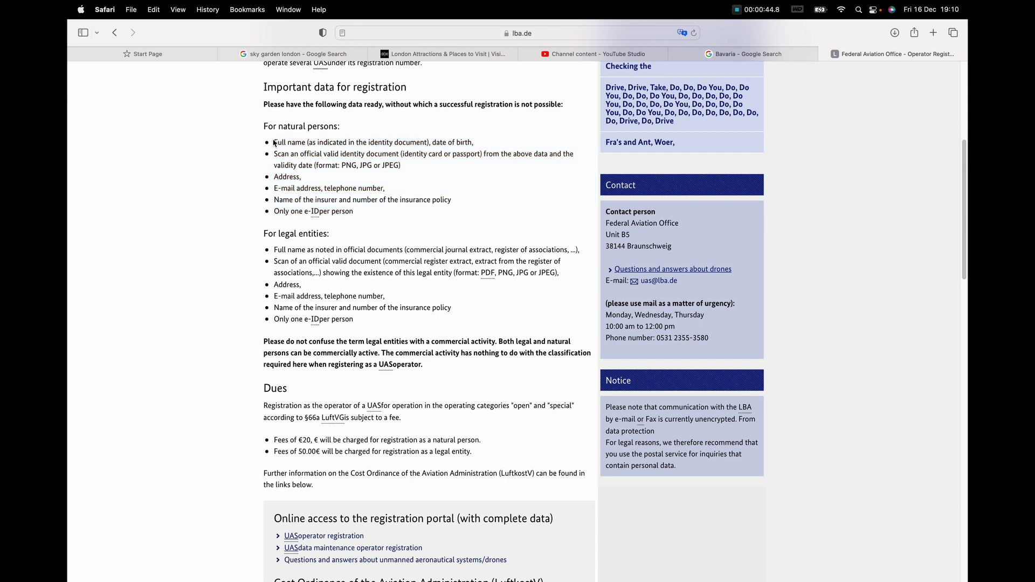
{"action": "left_click_drag", "start_coordinate": [274, 142], "coordinate": [412, 212]}
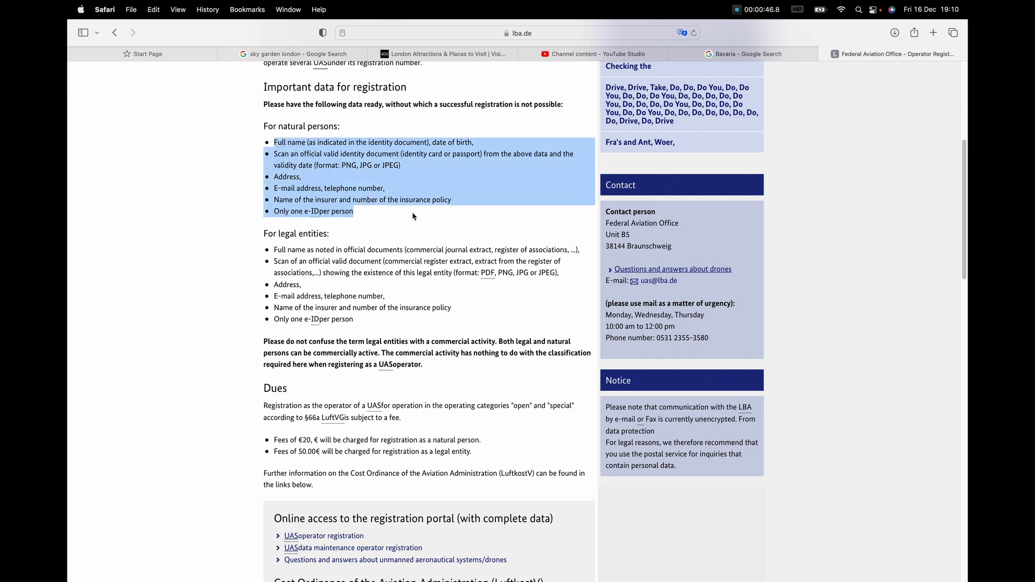
{"action": "left_click", "coordinate": [505, 318]}
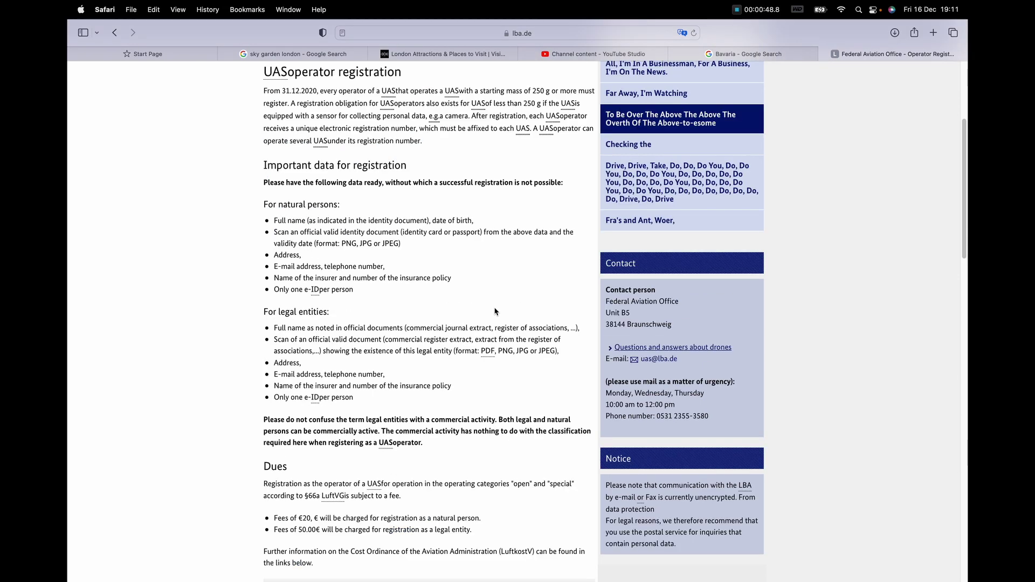
{"action": "scroll", "coordinate": [441, 233], "scroll_direction": "down", "scroll_amount": 10}
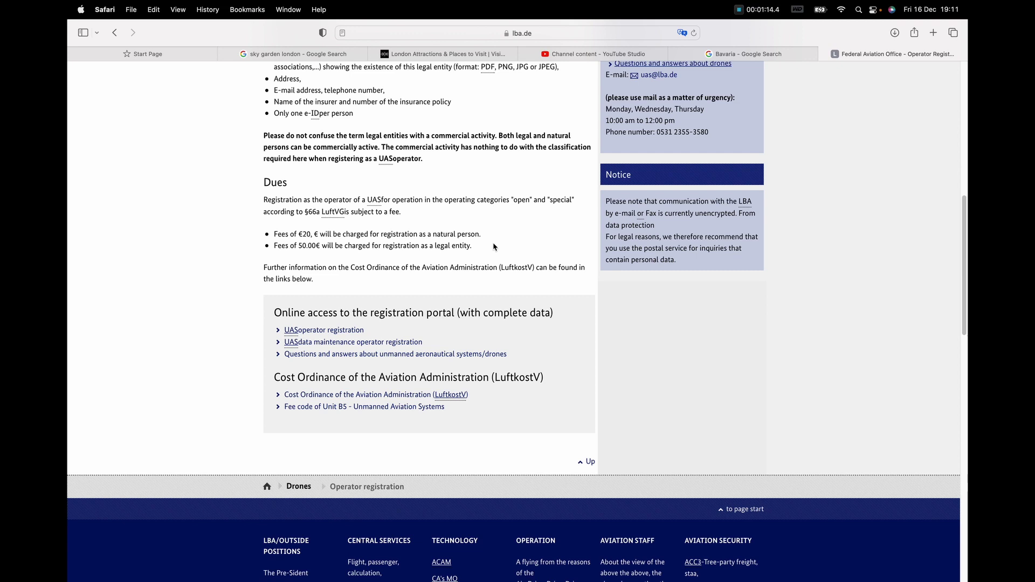
{"action": "scroll", "coordinate": [509, 288], "scroll_direction": "down", "scroll_amount": 3}
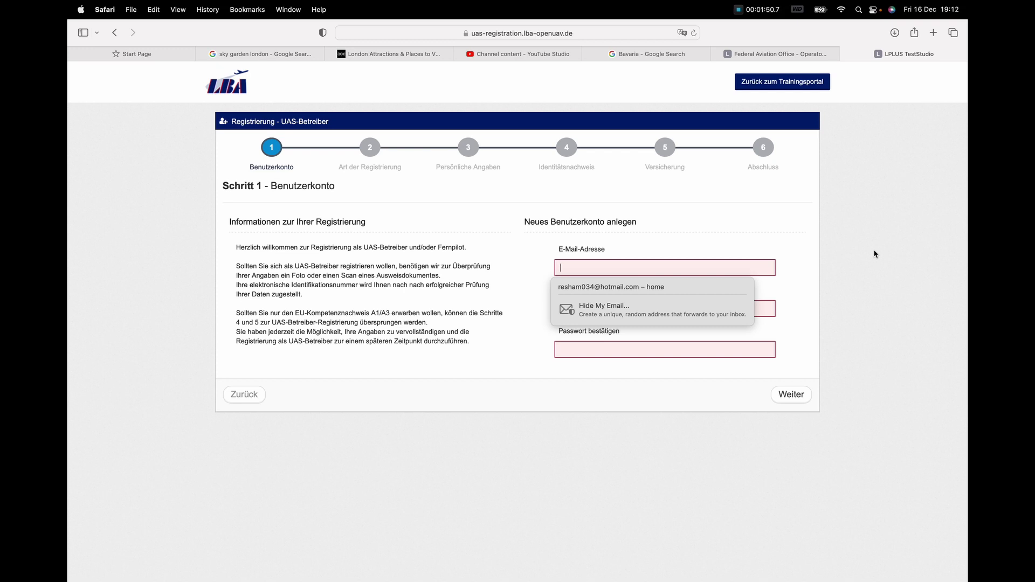
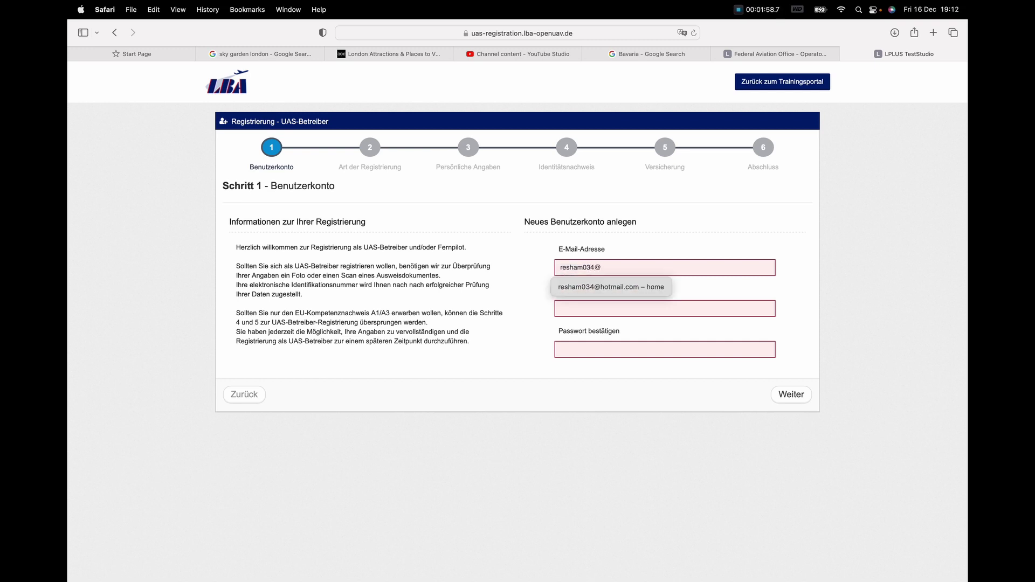
Step: Enter the account e-mail address and the same password in Passwort and Passwort bestätigen
{"action": "key", "text": "Tab"}
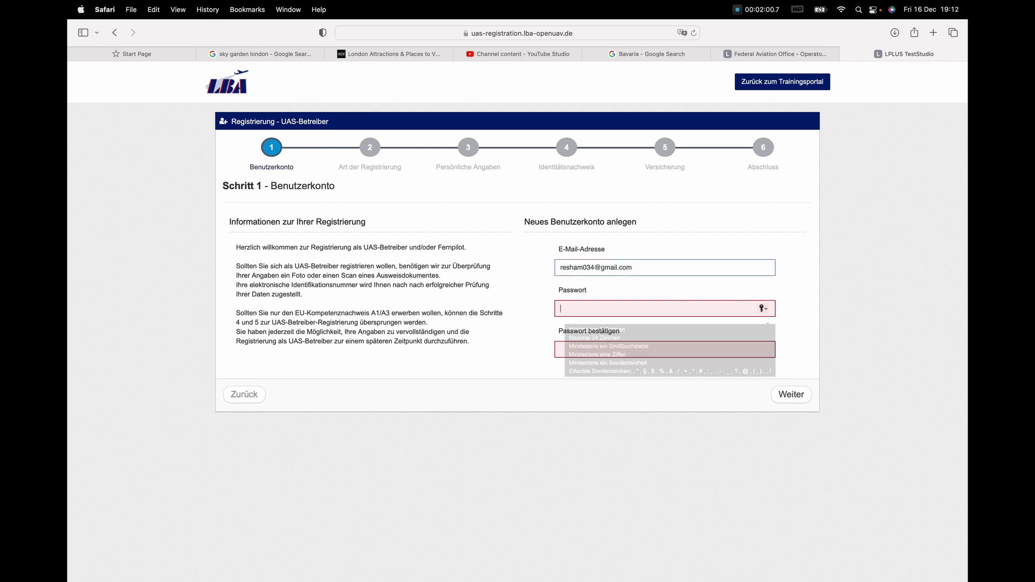
{"action": "type", "text": "••••••"}
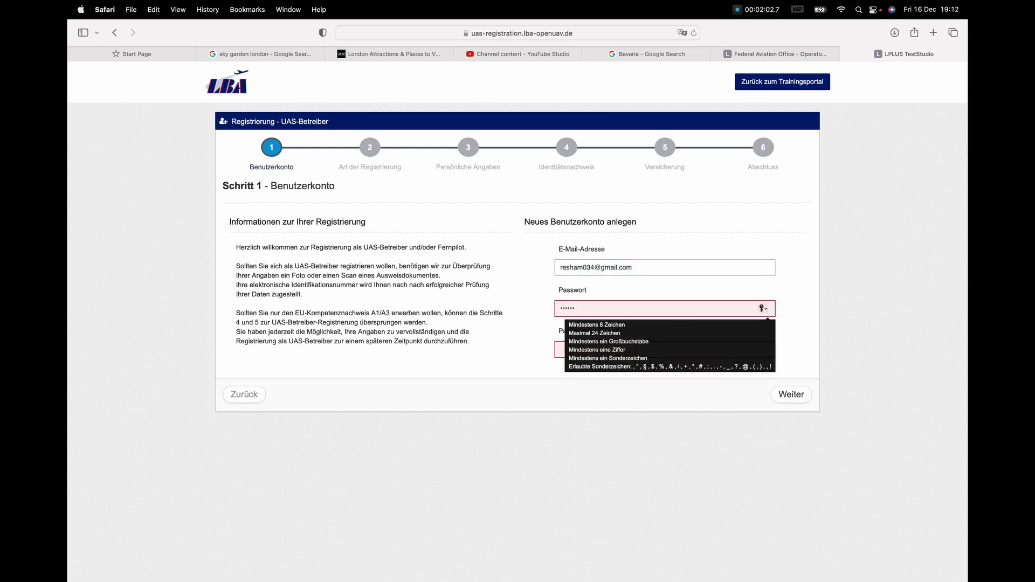
{"action": "type", "text": "••"}
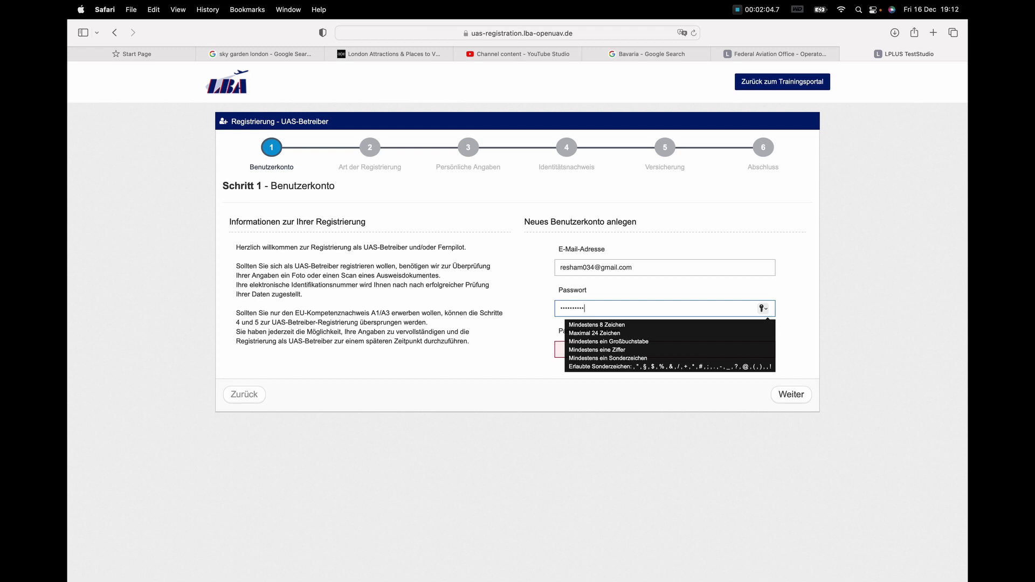
{"action": "type", "text": "•••••"}
{"action": "key", "text": "BackSpace"}
{"action": "key", "text": "BackSpace"}
{"action": "key", "text": "BackSpace"}
{"action": "key", "text": "BackSpace"}
{"action": "key", "text": "BackSpace"}
{"action": "key", "text": "BackSpace"}
{"action": "key", "text": "BackSpace"}
{"action": "key", "text": "BackSpace"}
{"action": "key", "text": "BackSpace"}
{"action": "key", "text": "BackSpace"}
{"action": "key", "text": "BackSpace"}
{"action": "key", "text": "BackSpace"}
{"action": "key", "text": "BackSpace"}
{"action": "key", "text": "BackSpace"}
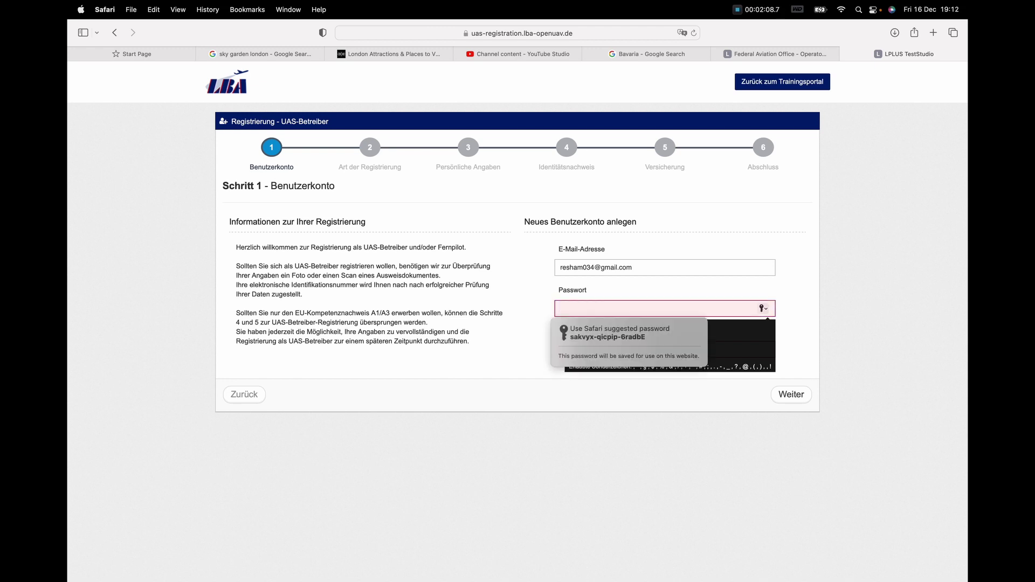
{"action": "type", "text": "••••"}
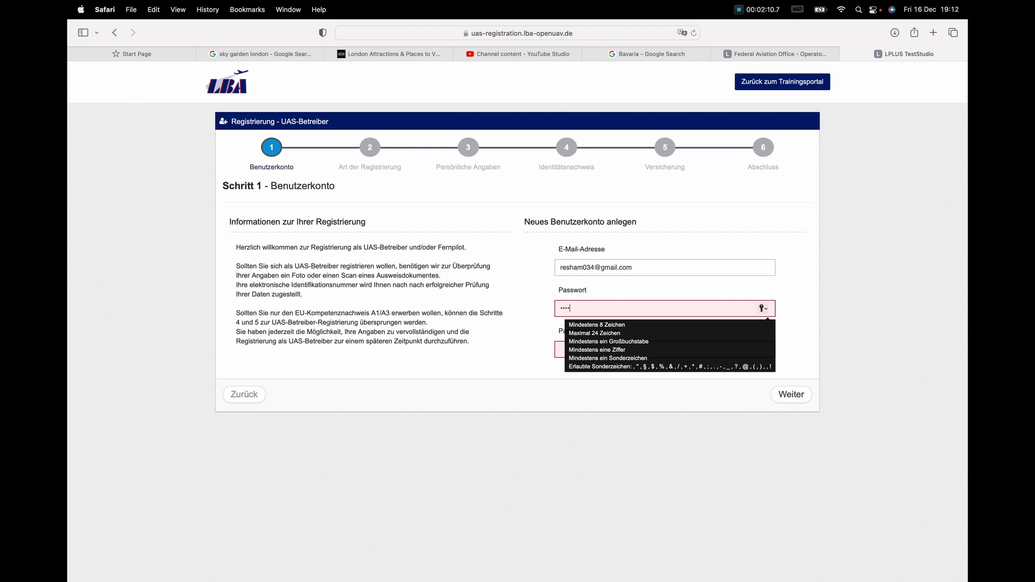
{"action": "type", "text": "••••"}
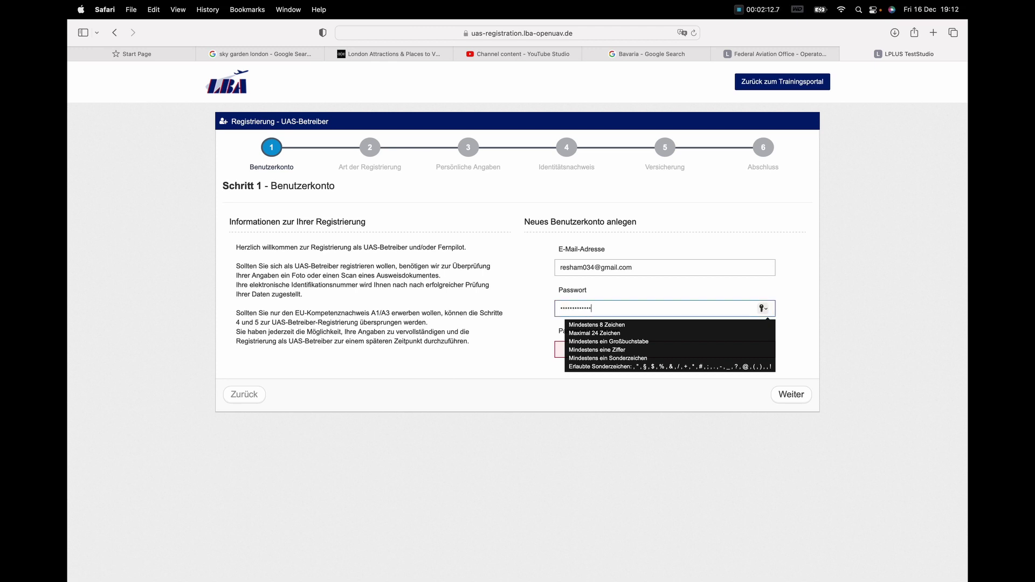
{"action": "left_click", "coordinate": [652, 349]}
{"action": "type", "text": "•"}
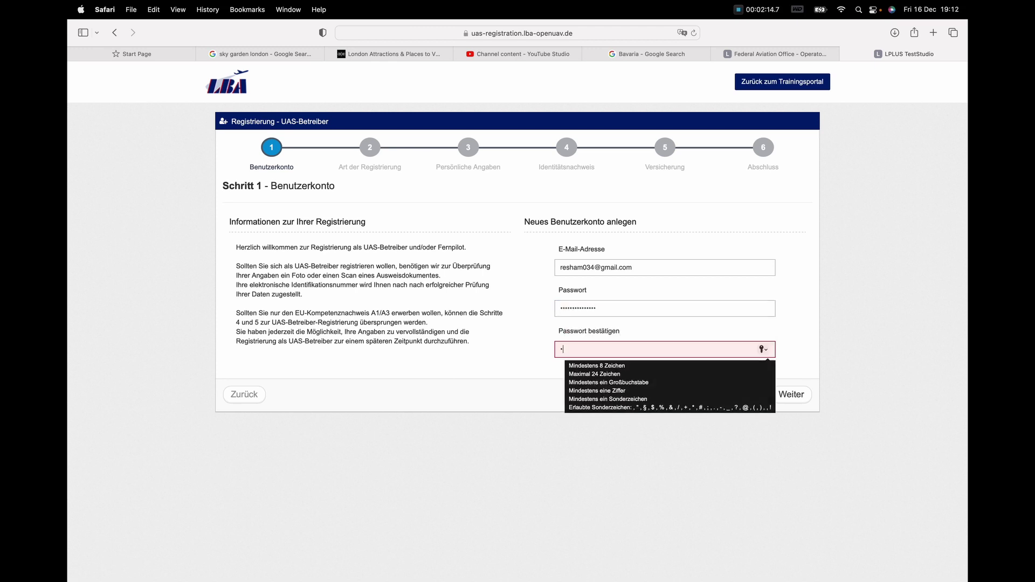
{"action": "type", "text": "••••••••••••••"}
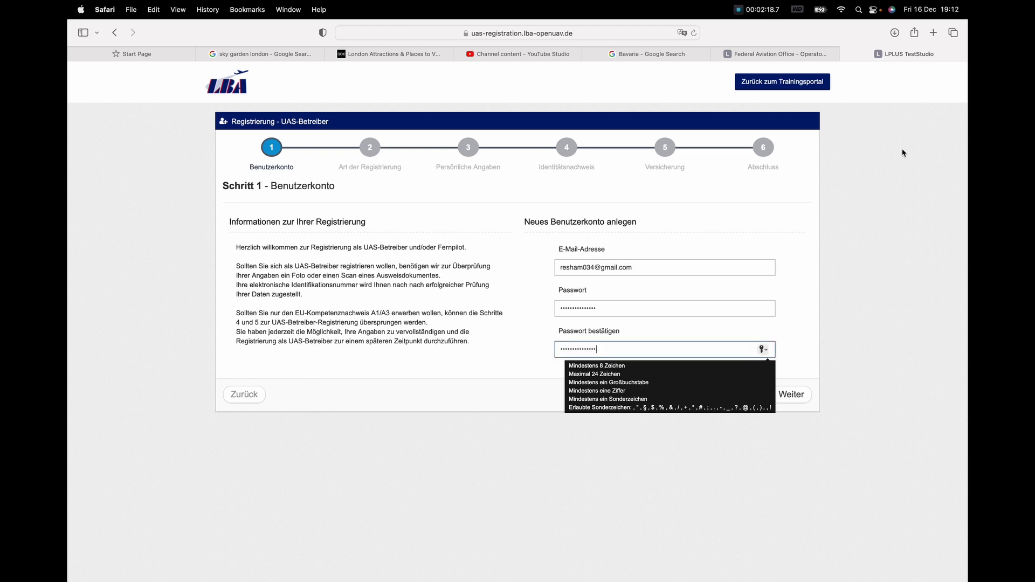
{"action": "left_click", "coordinate": [809, 340]}
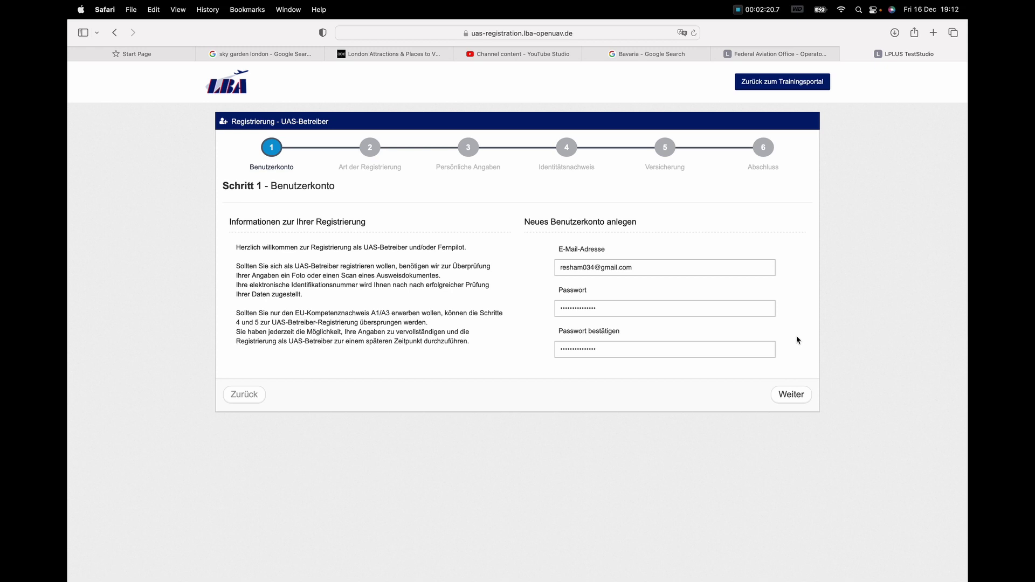
Step: Translate the registration to English and register as Natural Person – Outside EU member states
{"action": "left_click", "coordinate": [681, 33]}
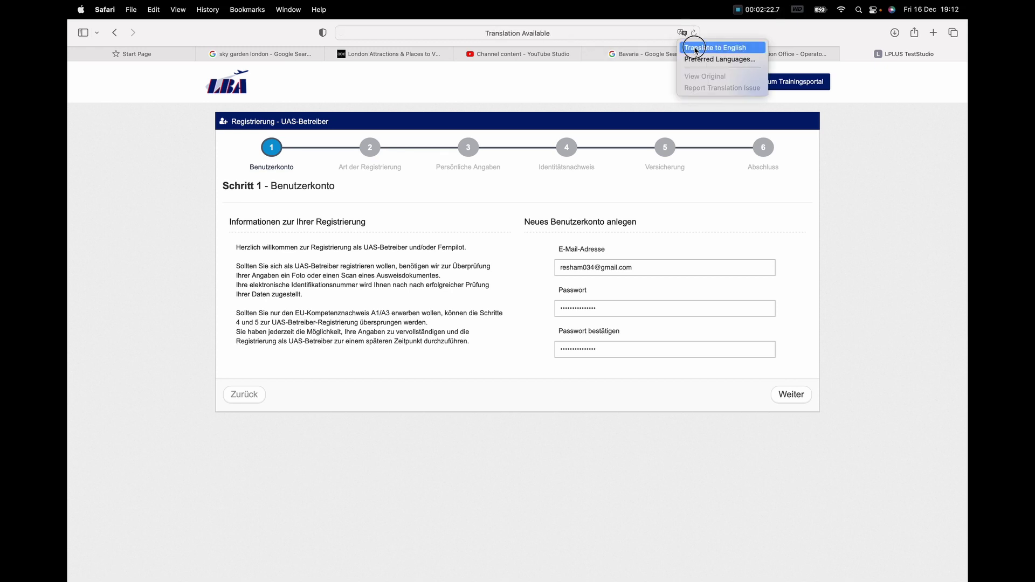
{"action": "left_click", "coordinate": [715, 48]}
{"action": "left_click", "coordinate": [791, 396]}
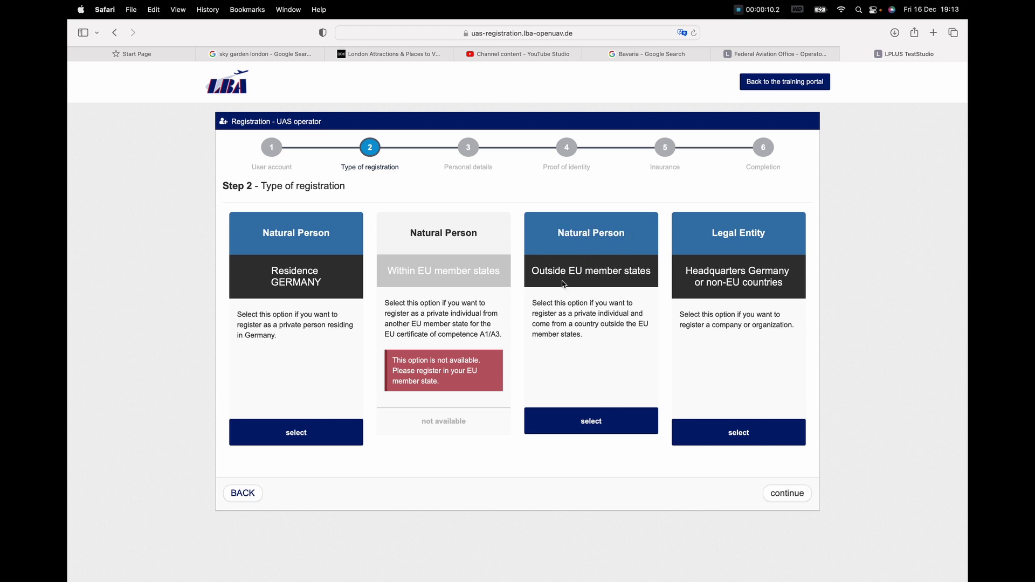
{"action": "left_click", "coordinate": [603, 430]}
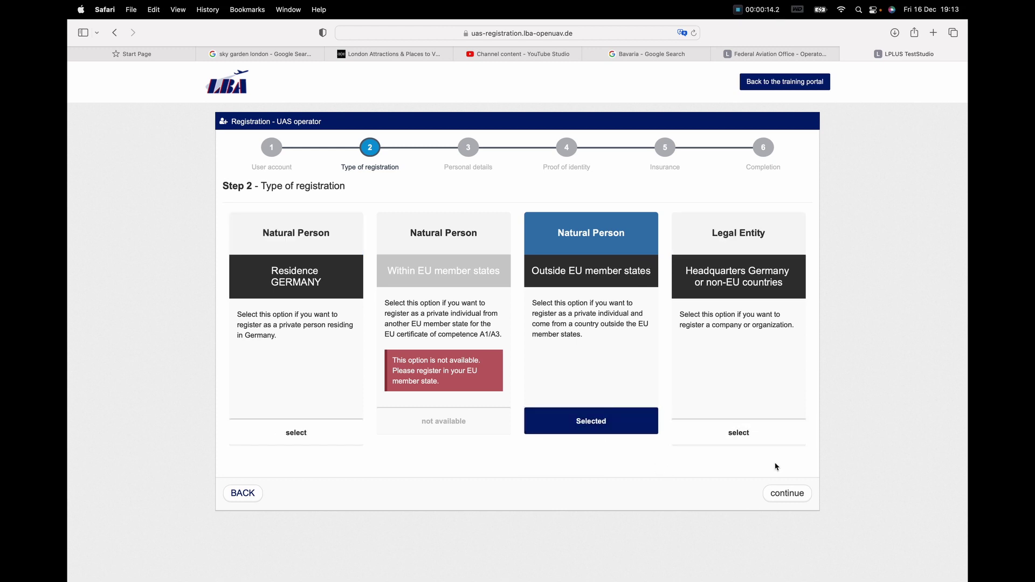
{"action": "left_click", "coordinate": [806, 498]}
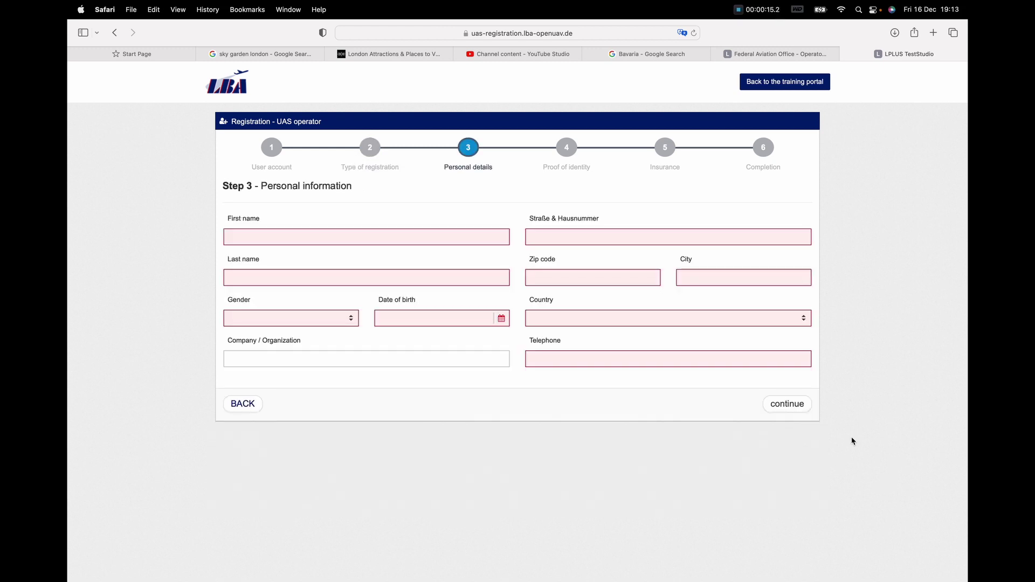
Step: Enter the applicant's first and last name, with N/A as gender
{"action": "left_click", "coordinate": [358, 239]}
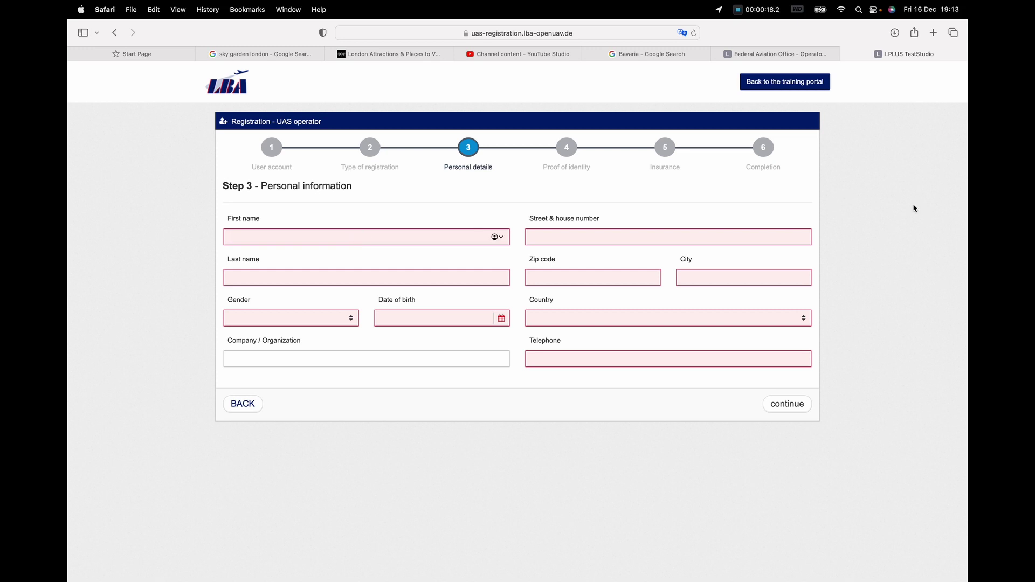
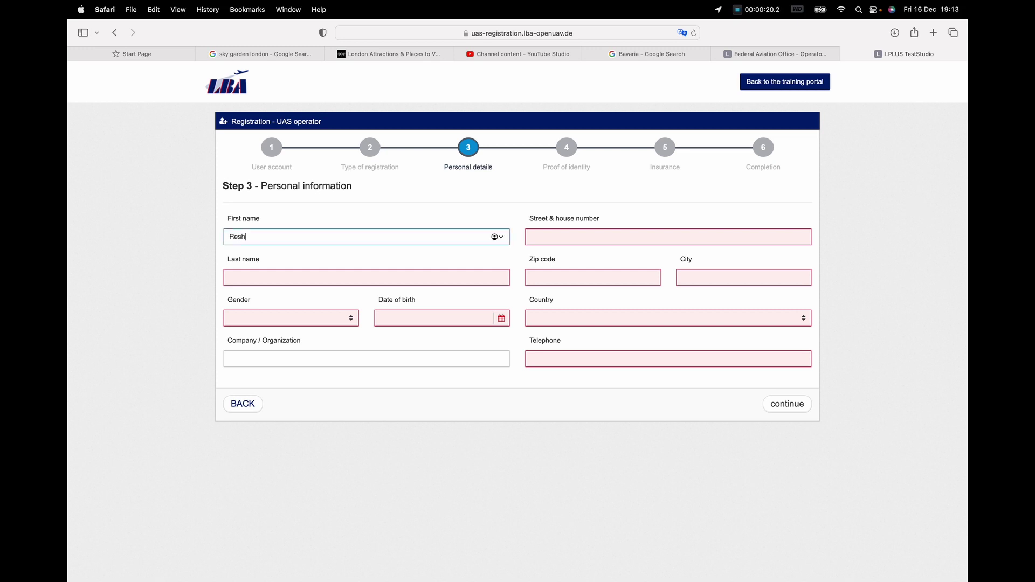
{"action": "left_click", "coordinate": [367, 278]}
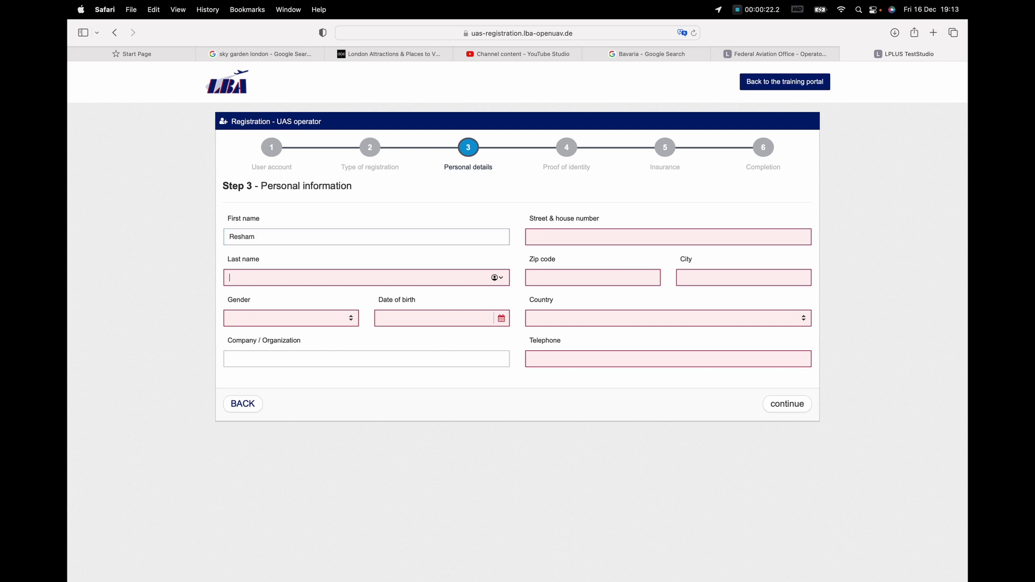
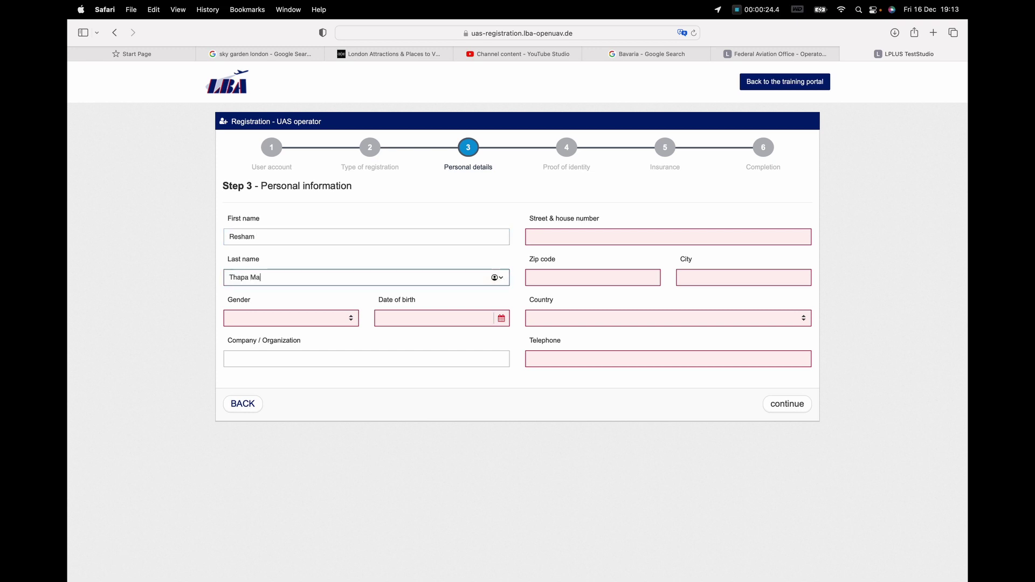
{"action": "left_click", "coordinate": [350, 318]}
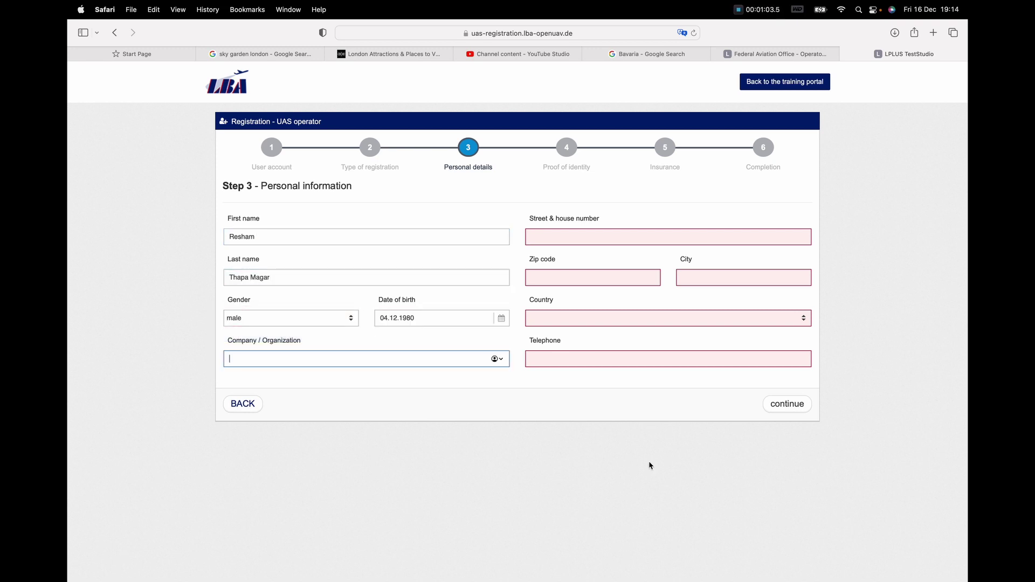
{"action": "type", "text": "N/A"}
Step: Fill in the applicant's street and house number, zip code and city
{"action": "left_click", "coordinate": [771, 235]}
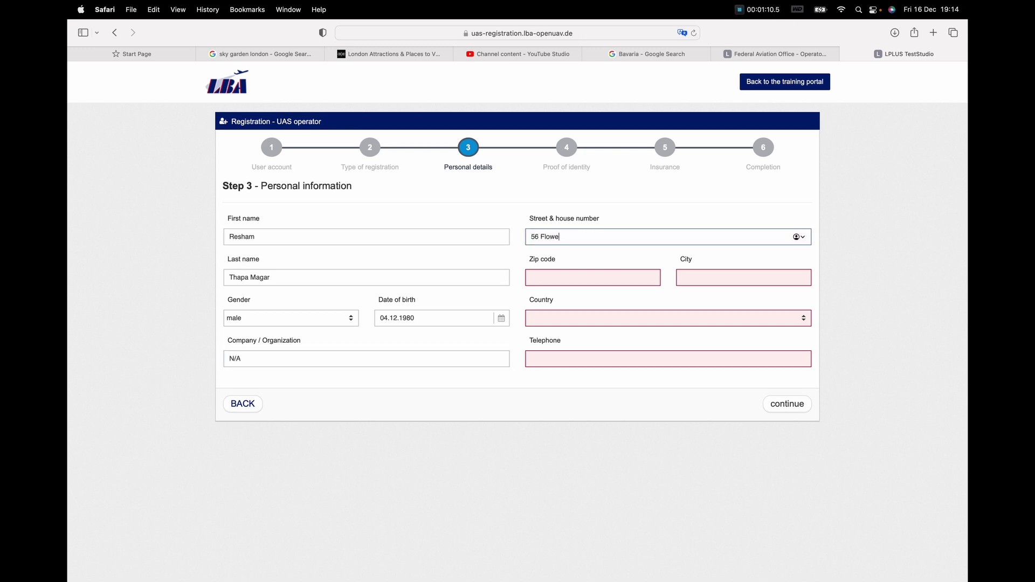
{"action": "key", "text": "Tab"}
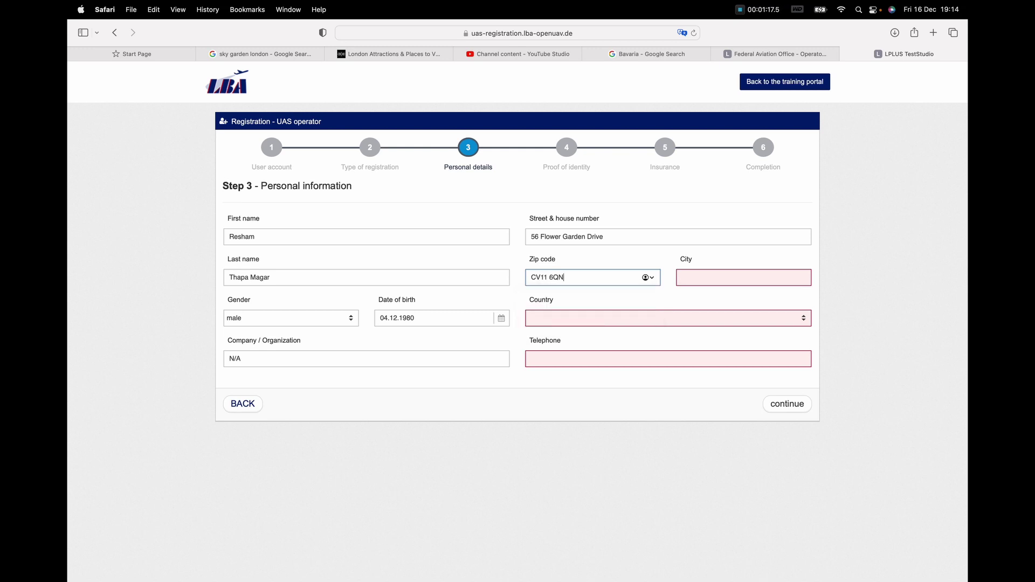
{"action": "key", "text": "Tab"}
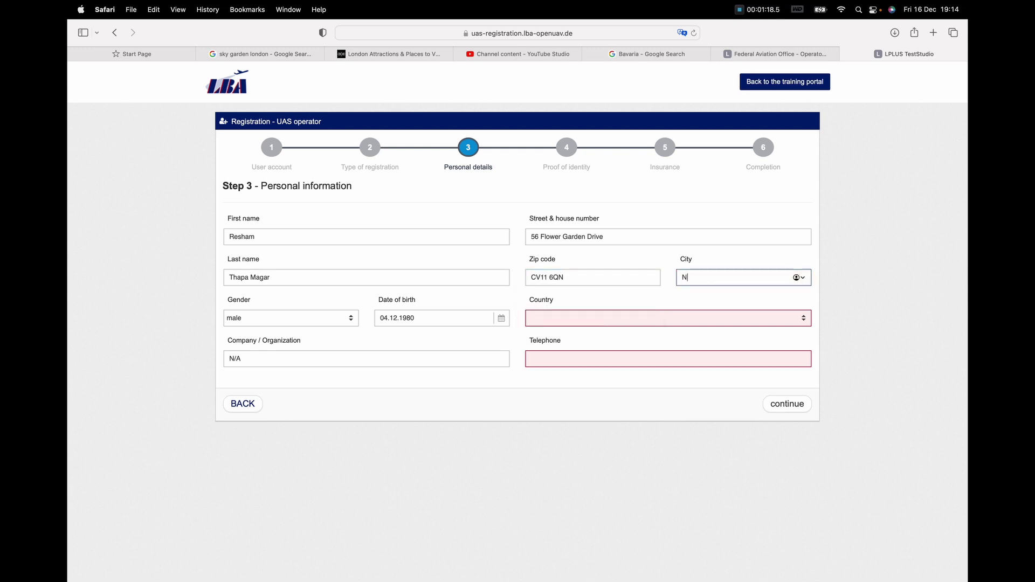
Step: Set the country to United Kingdom of Great Britain and Northern Ireland and enter the telephone number
{"action": "left_click", "coordinate": [803, 318]}
{"action": "scroll", "coordinate": [630, 451], "scroll_direction": "down", "scroll_amount": 20}
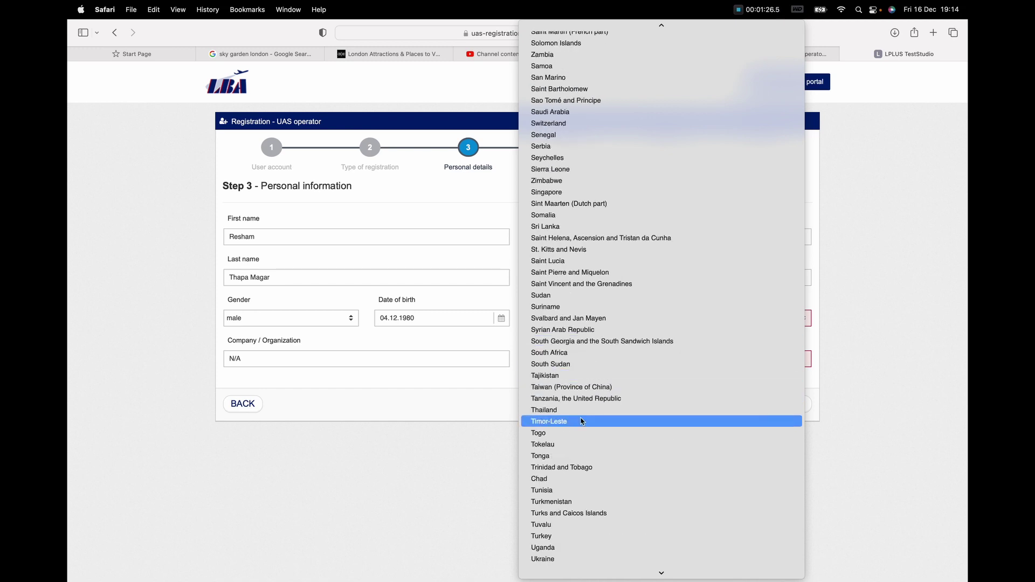
{"action": "scroll", "coordinate": [583, 453], "scroll_direction": "down", "scroll_amount": 8}
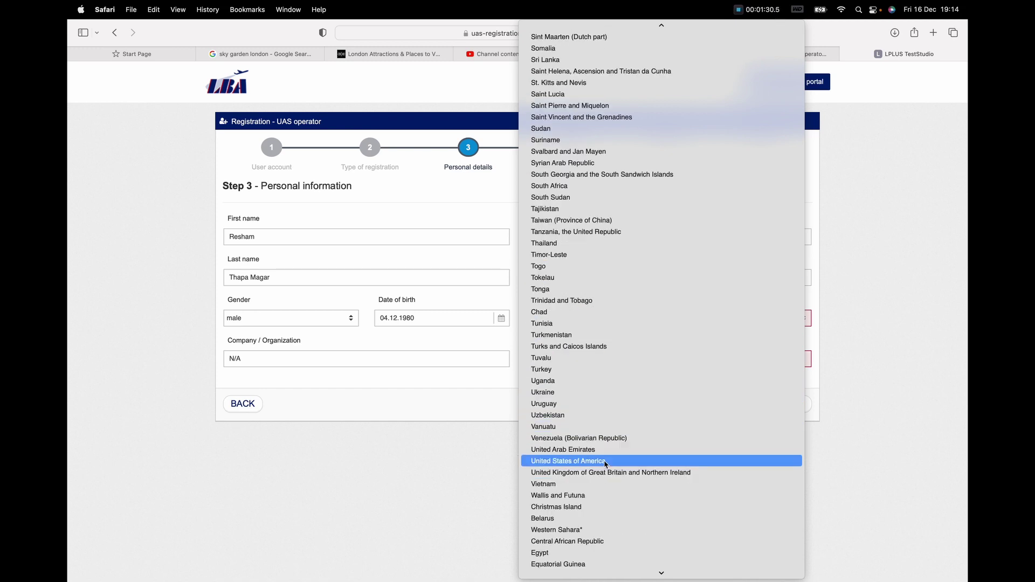
{"action": "left_click", "coordinate": [581, 473]}
{"action": "key", "text": "Tab"}
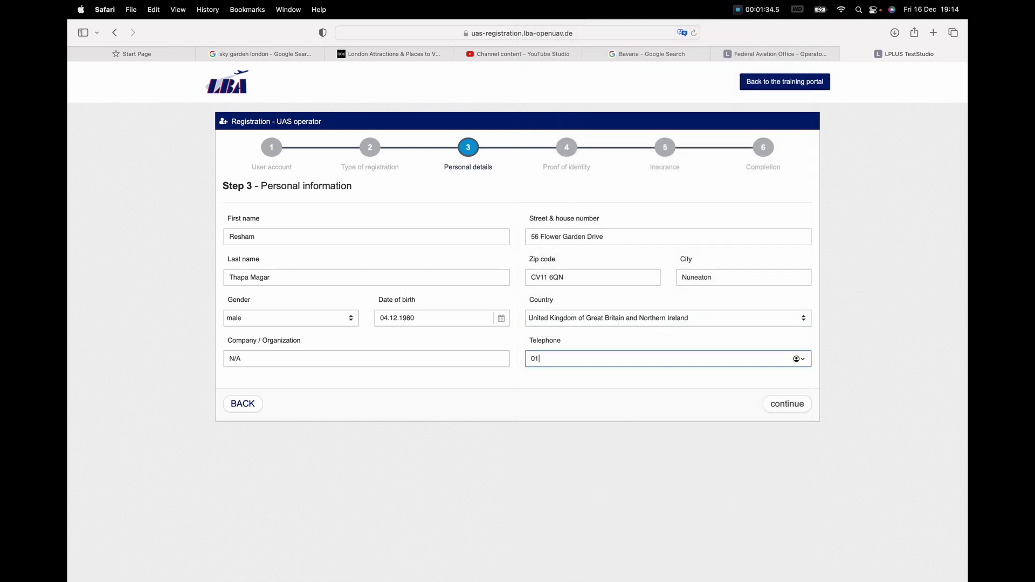
Step: Continue to Step 4, Proof of identity, and scroll through its upload instructions
{"action": "left_click", "coordinate": [787, 403]}
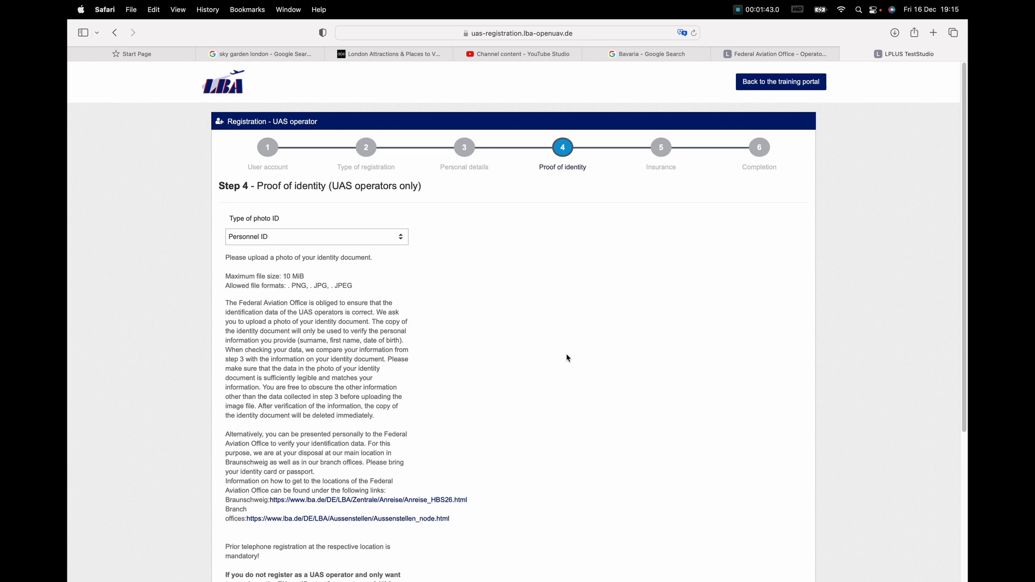
{"action": "scroll", "coordinate": [565, 342], "scroll_direction": "down", "scroll_amount": 4}
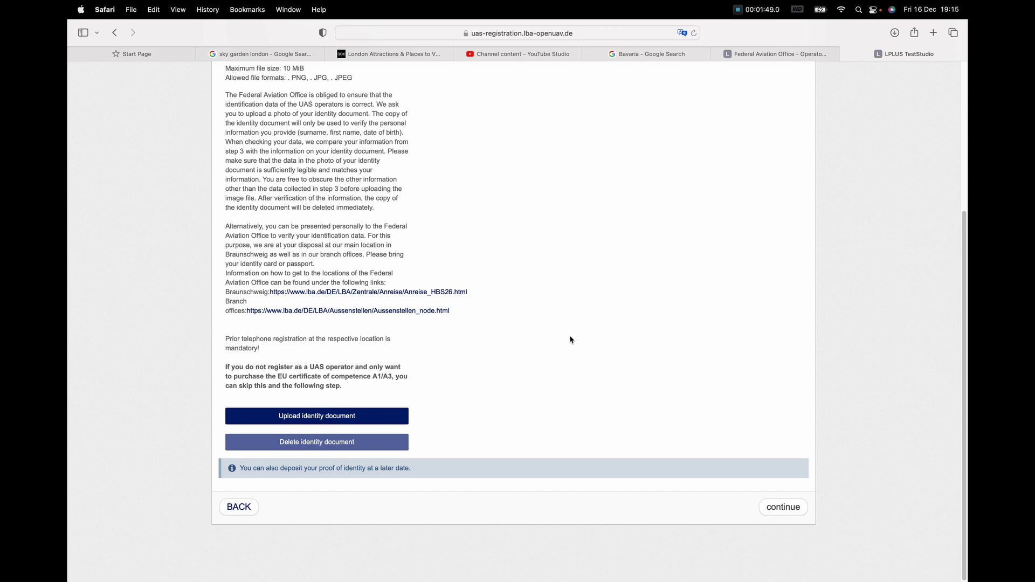
{"action": "scroll", "coordinate": [569, 334], "scroll_direction": "up", "scroll_amount": 2}
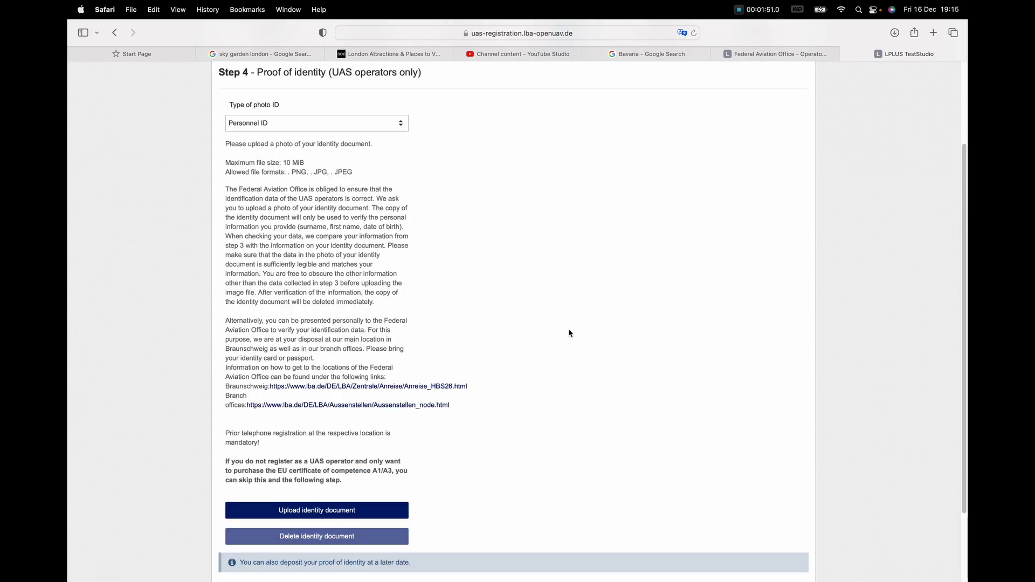
{"action": "scroll", "coordinate": [569, 332], "scroll_direction": "down", "scroll_amount": 2}
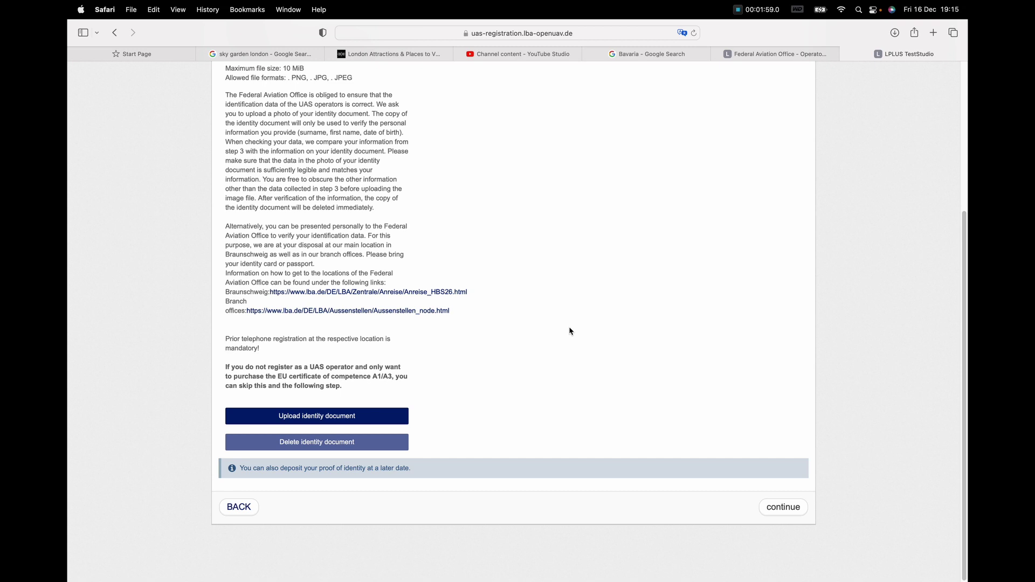
{"action": "scroll", "coordinate": [573, 259], "scroll_direction": "up", "scroll_amount": 4}
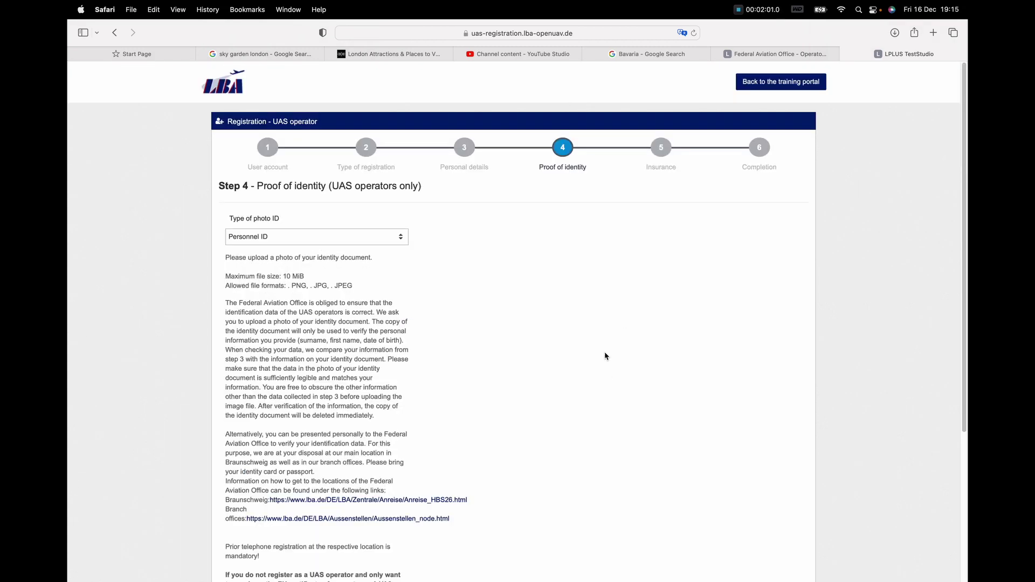
{"action": "scroll", "coordinate": [597, 358], "scroll_direction": "down", "scroll_amount": 4}
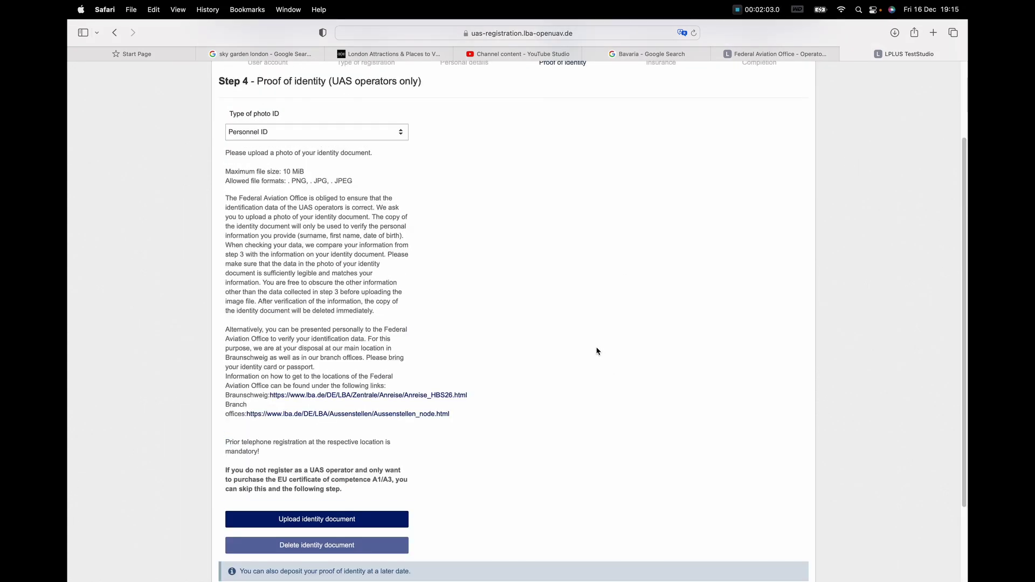
Step: Continue past Proof of identity without uploading an identity document
{"action": "left_click", "coordinate": [786, 508]}
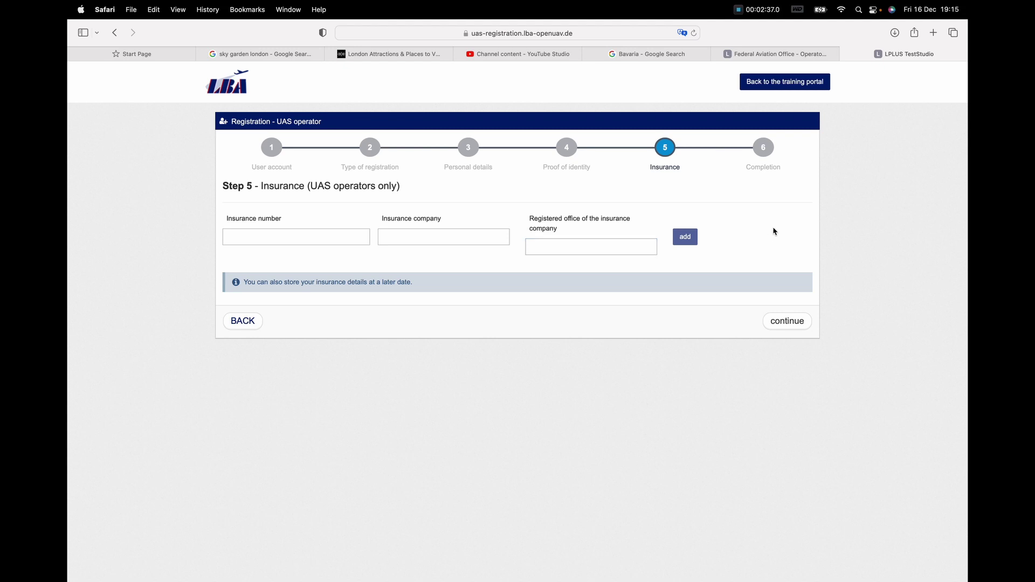
Step: Continue past the blank insurance fields to Step 6, Conclusion
{"action": "left_click", "coordinate": [803, 324]}
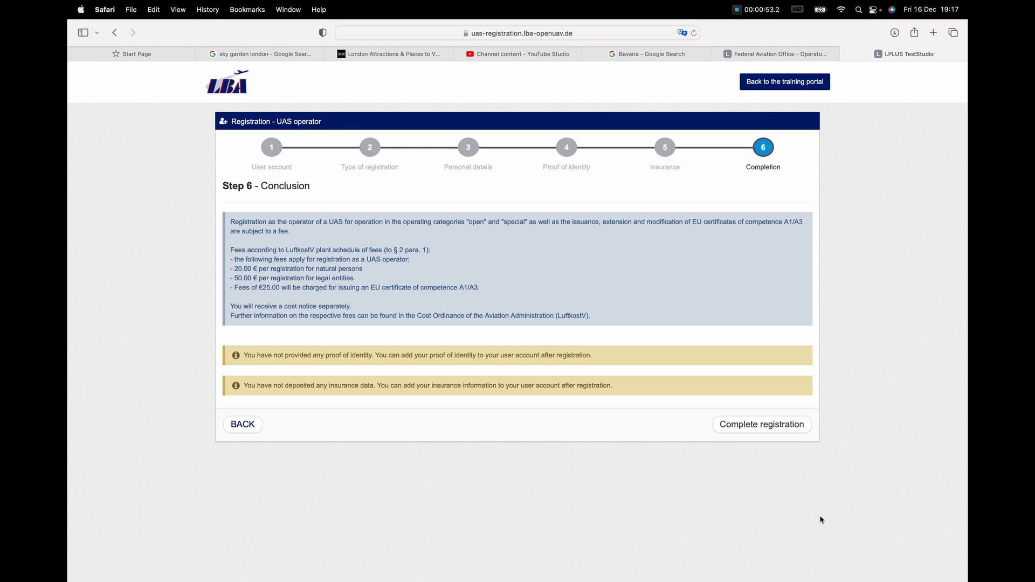
Step: Complete the UAS operator registration and decline saving the password
{"action": "left_click", "coordinate": [760, 428]}
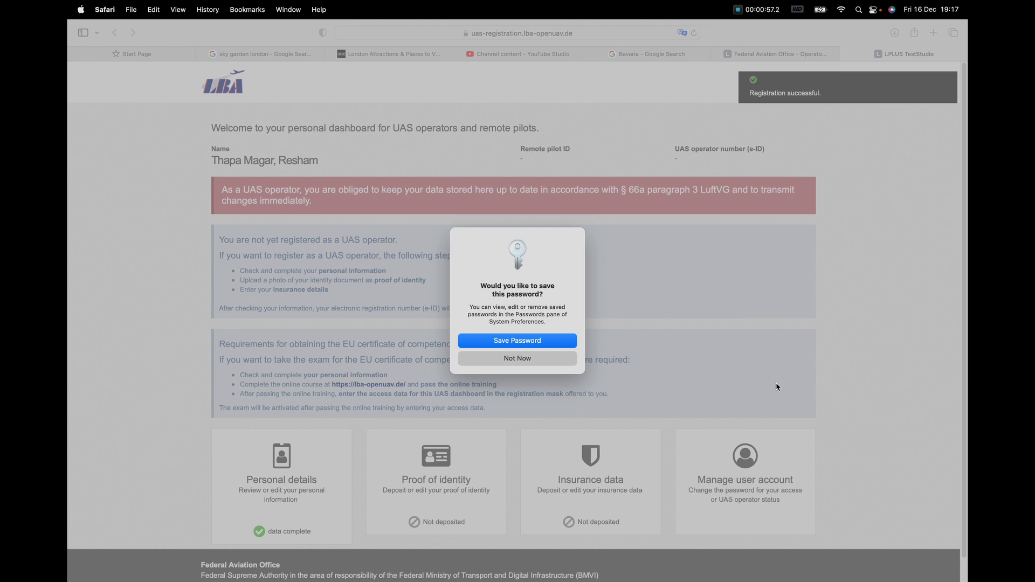
{"action": "left_click", "coordinate": [525, 359]}
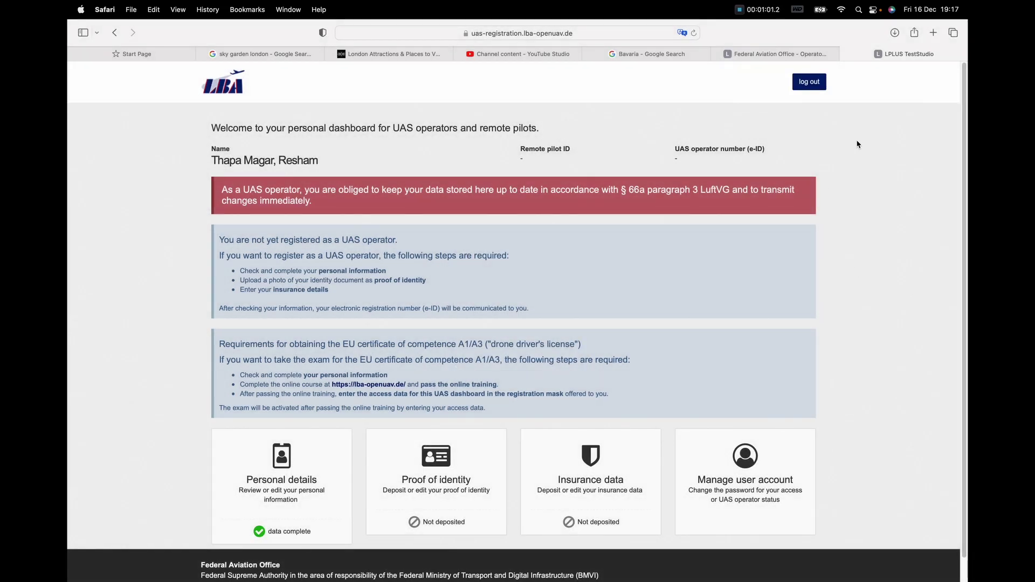
{"action": "scroll", "coordinate": [881, 245], "scroll_direction": "down", "scroll_amount": 1}
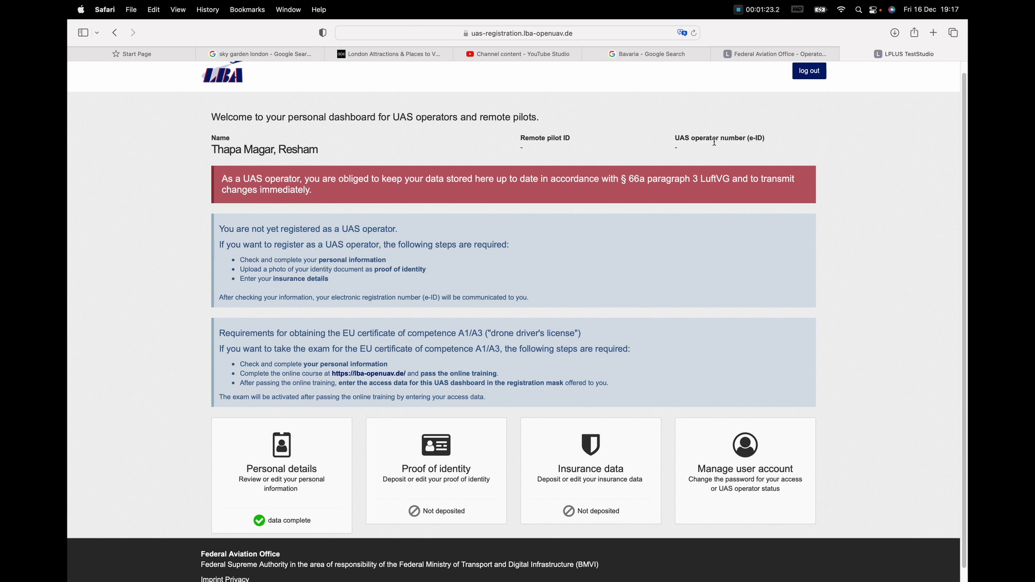
Step: Check the empty UAS operator number on the dashboard, then open Manage user account
{"action": "left_click", "coordinate": [684, 136]}
{"action": "left_click_drag", "start_coordinate": [684, 136], "coordinate": [856, 154]}
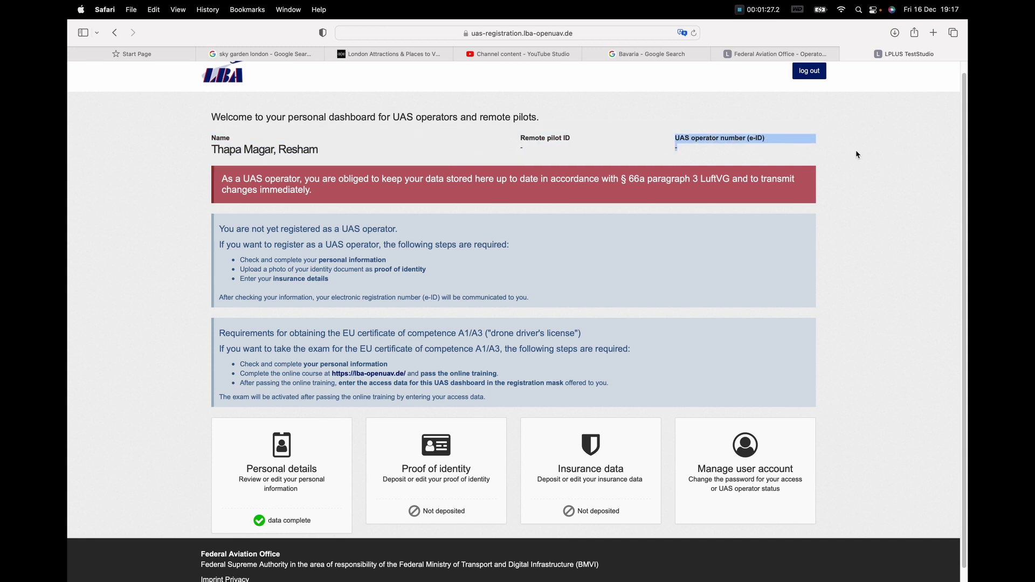
{"action": "left_click", "coordinate": [857, 155]}
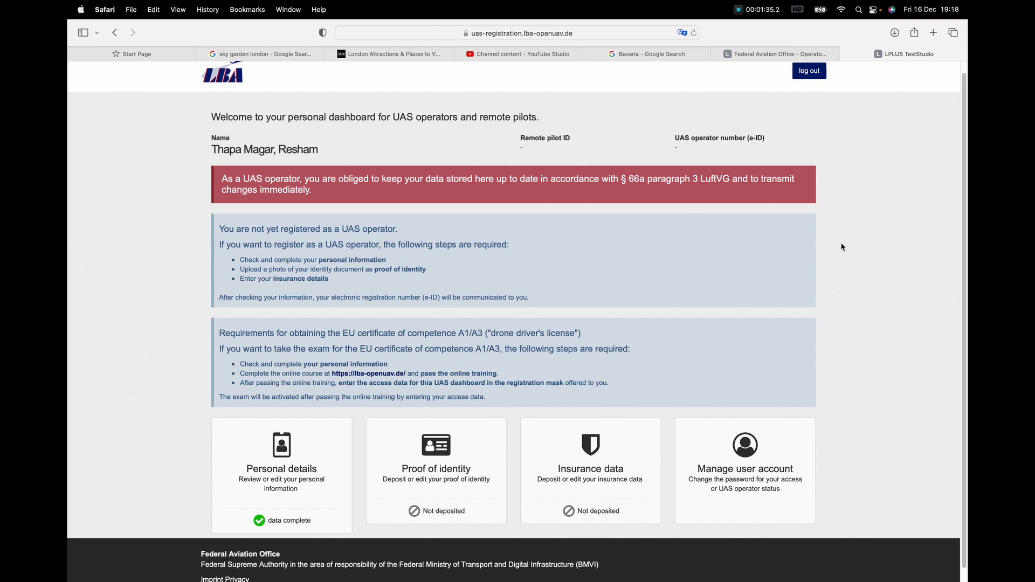
{"action": "scroll", "coordinate": [849, 251], "scroll_direction": "down", "scroll_amount": 1}
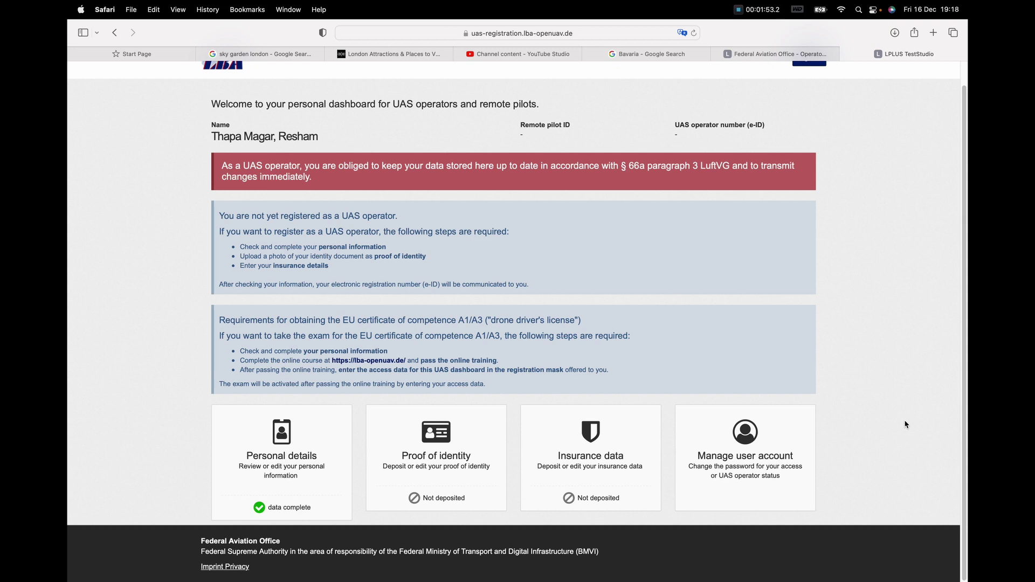
{"action": "left_click", "coordinate": [785, 473]}
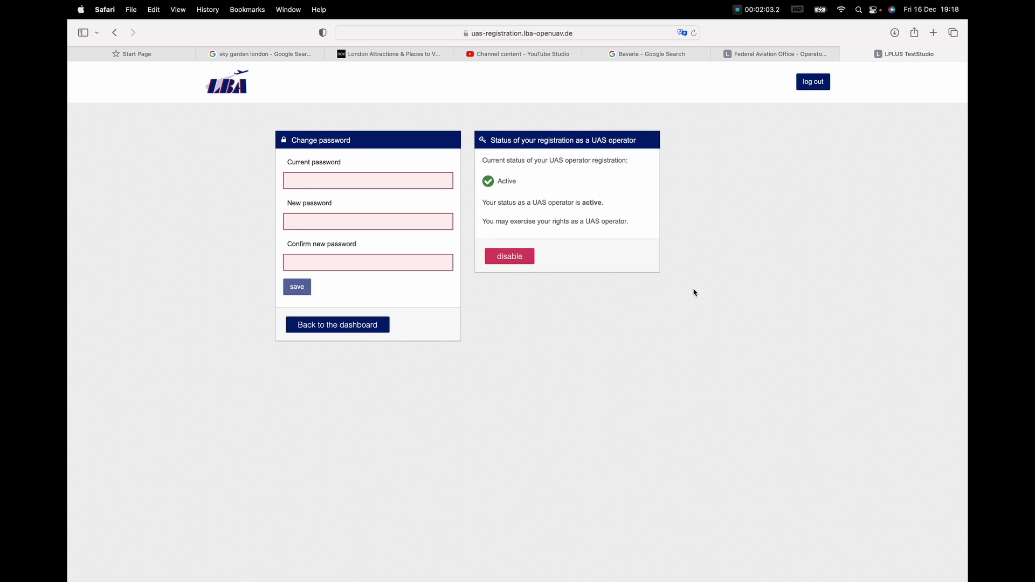
Step: Go back and view the lba.de Drones overview listing Remote pilots and Operator registration
{"action": "left_click", "coordinate": [154, 32]}
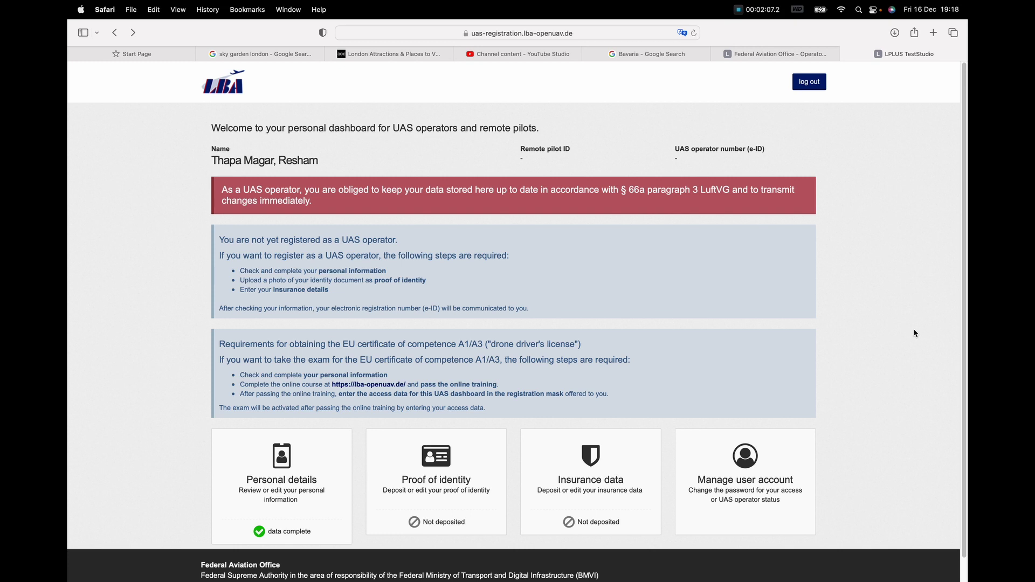
{"action": "scroll", "coordinate": [911, 358], "scroll_direction": "down", "scroll_amount": 1}
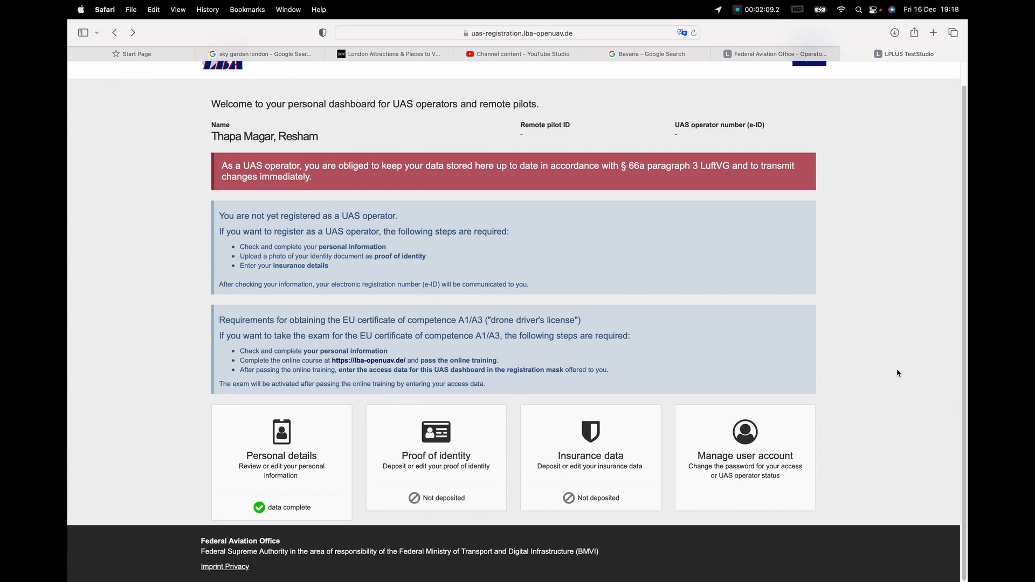
{"action": "scroll", "coordinate": [882, 372], "scroll_direction": "up", "scroll_amount": 1}
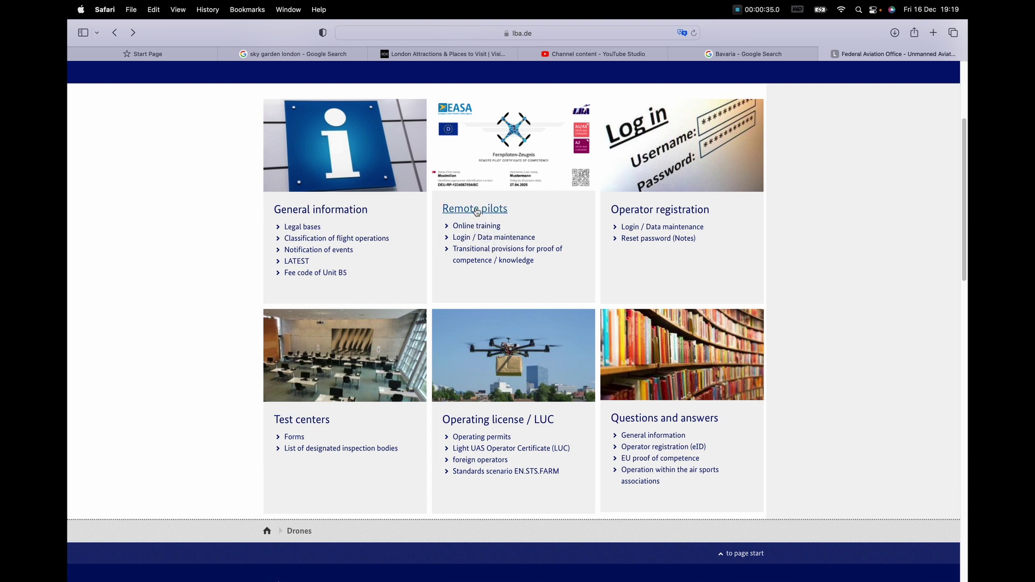
Step: Open the Remote pilots page and launch its Online training course in a new tab
{"action": "left_click", "coordinate": [476, 211]}
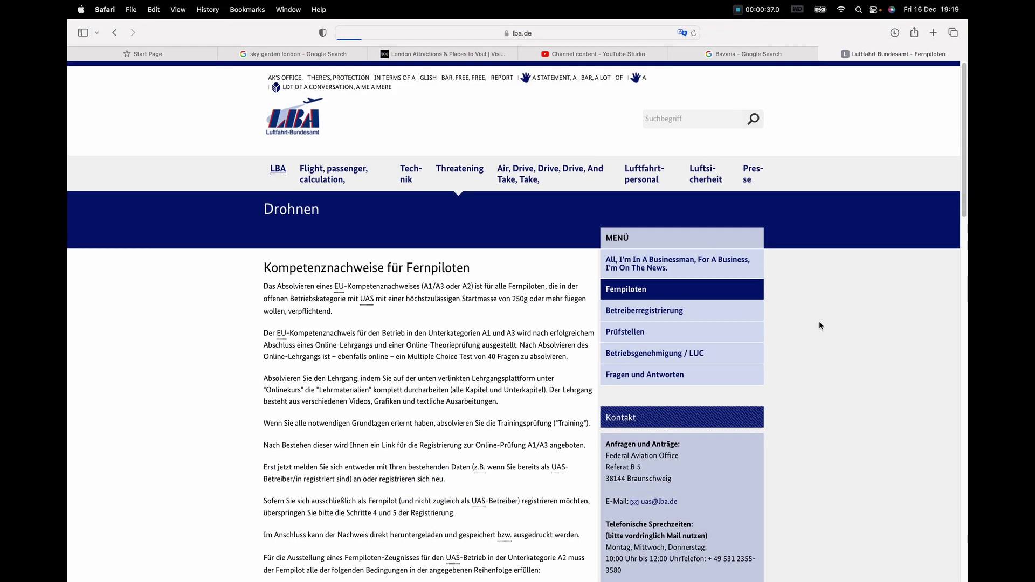
{"action": "scroll", "coordinate": [347, 342], "scroll_direction": "down", "scroll_amount": 15}
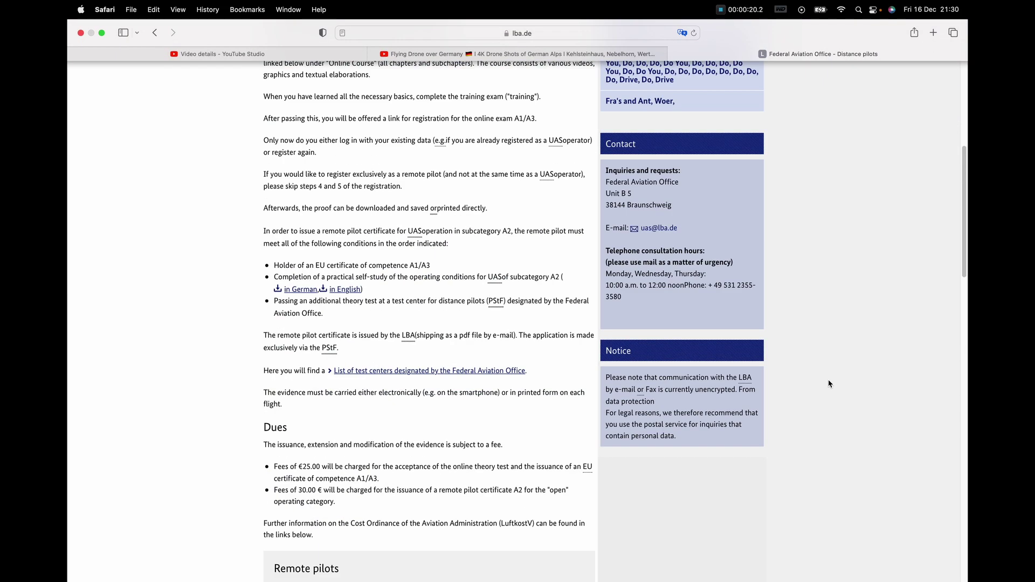
{"action": "scroll", "coordinate": [826, 378], "scroll_direction": "down", "scroll_amount": 5}
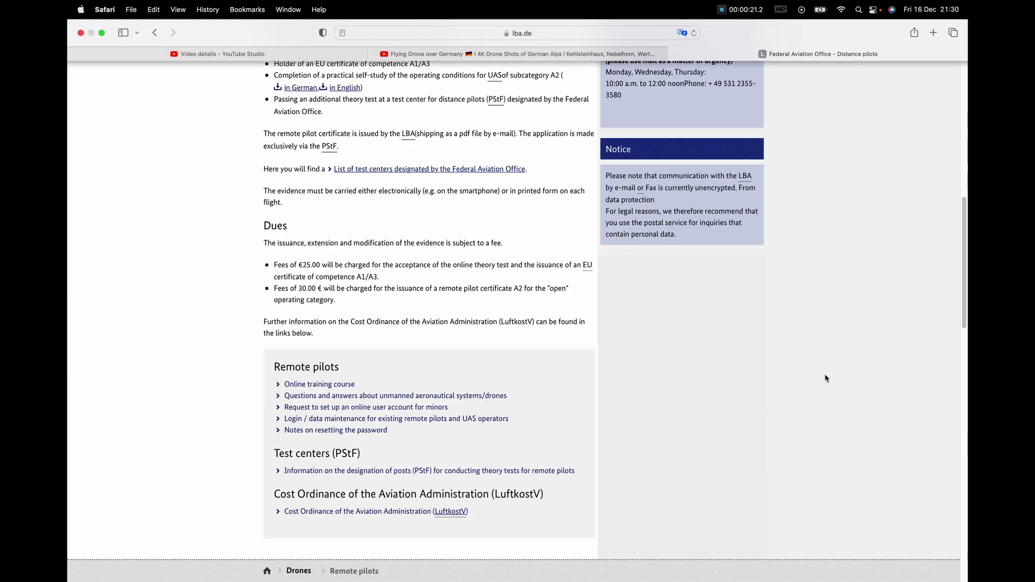
{"action": "scroll", "coordinate": [825, 378], "scroll_direction": "down", "scroll_amount": 1}
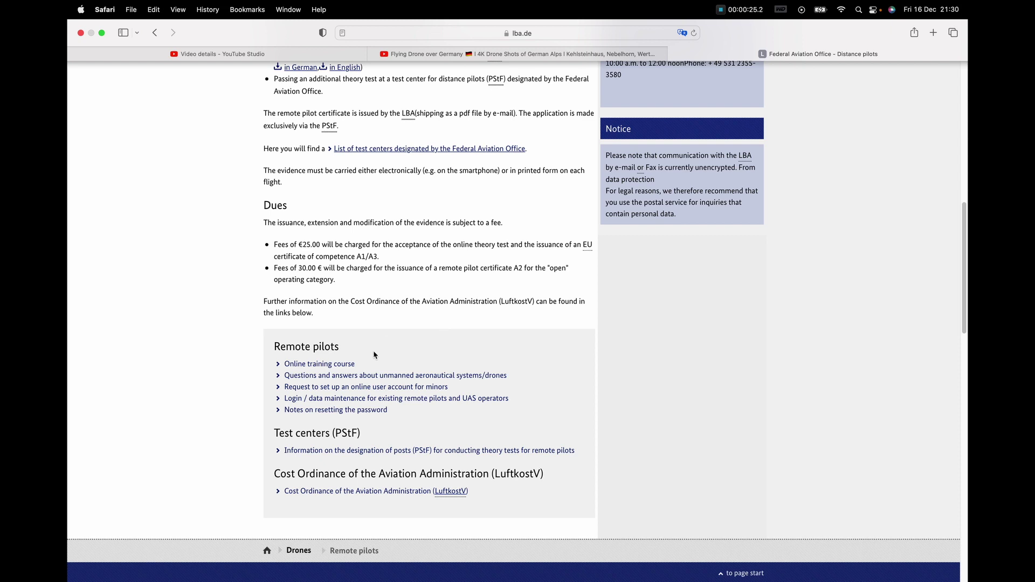
{"action": "left_click", "coordinate": [333, 366]}
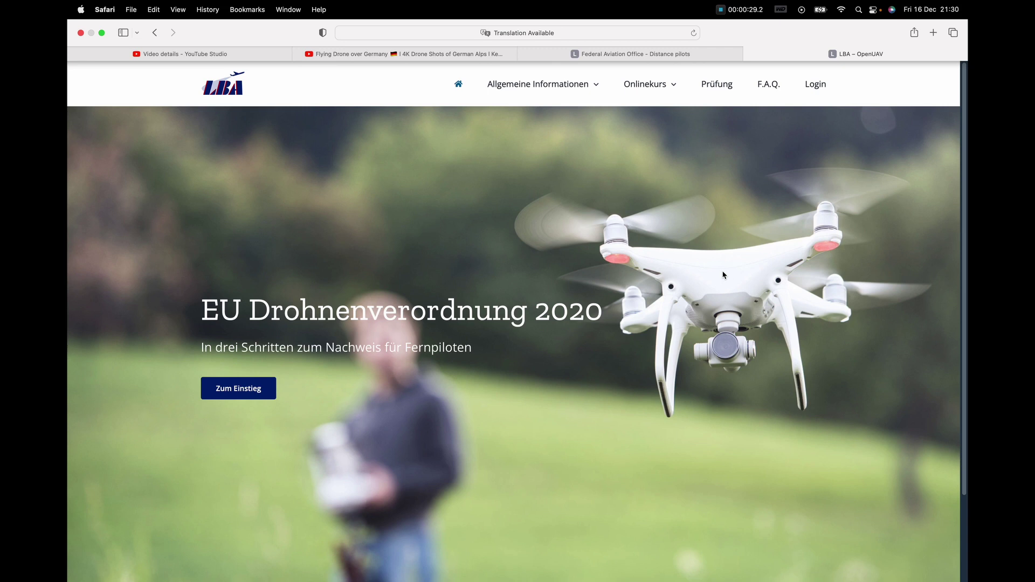
Step: Translate the OpenUAV site into English and open the Zum Einstieg (Getting started) page
{"action": "left_click", "coordinate": [680, 33]}
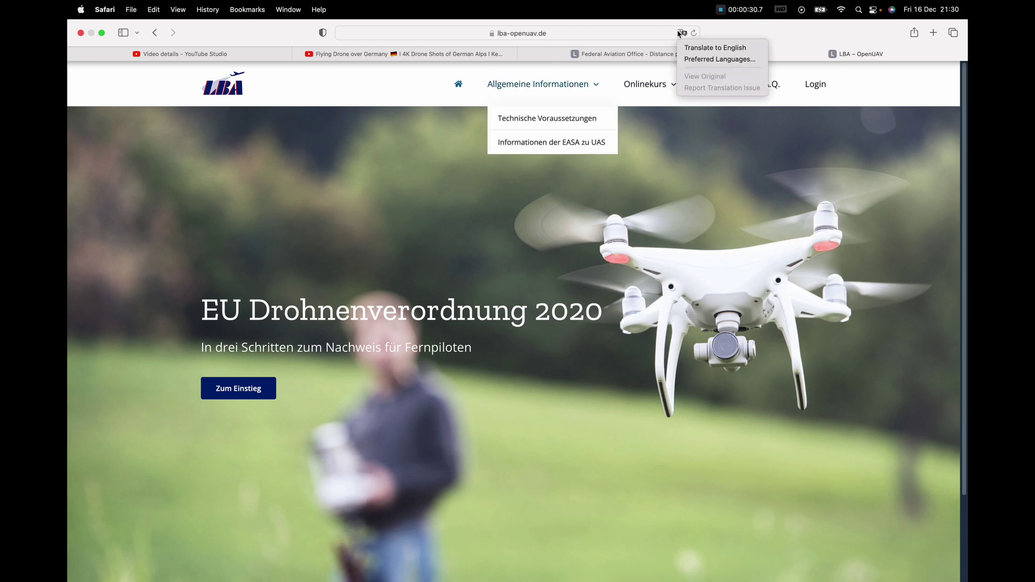
{"action": "left_click", "coordinate": [706, 47]}
{"action": "left_click", "coordinate": [245, 397]}
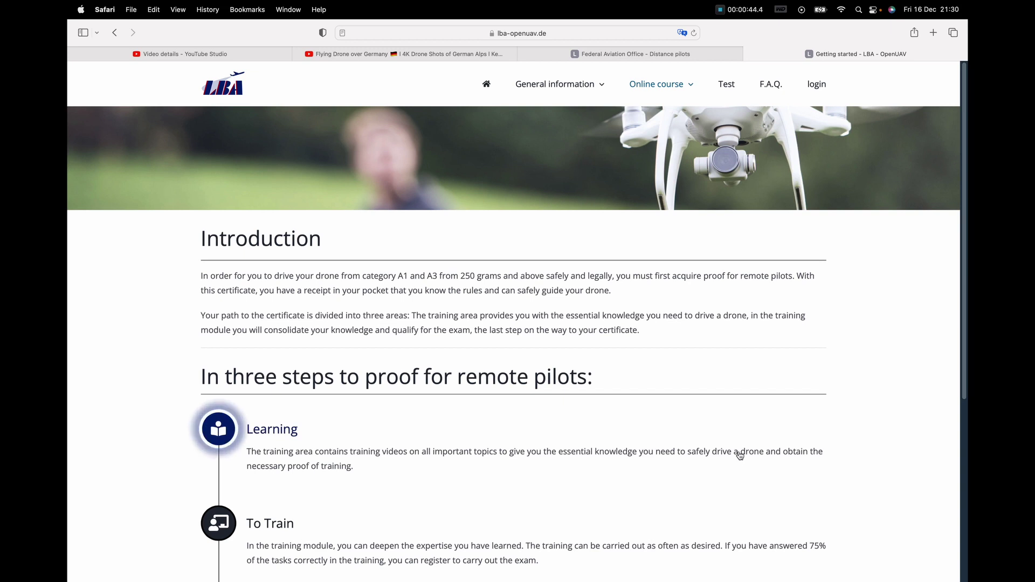
{"action": "scroll", "coordinate": [743, 452], "scroll_direction": "down", "scroll_amount": 4}
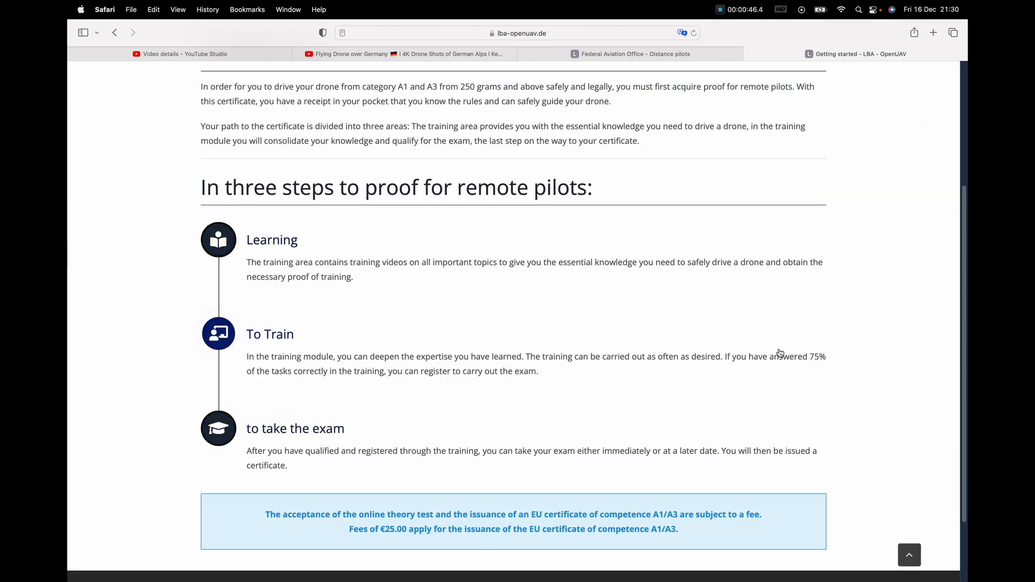
Step: Read the Learning step's teaching material, then return to Getting started
{"action": "left_click", "coordinate": [227, 241]}
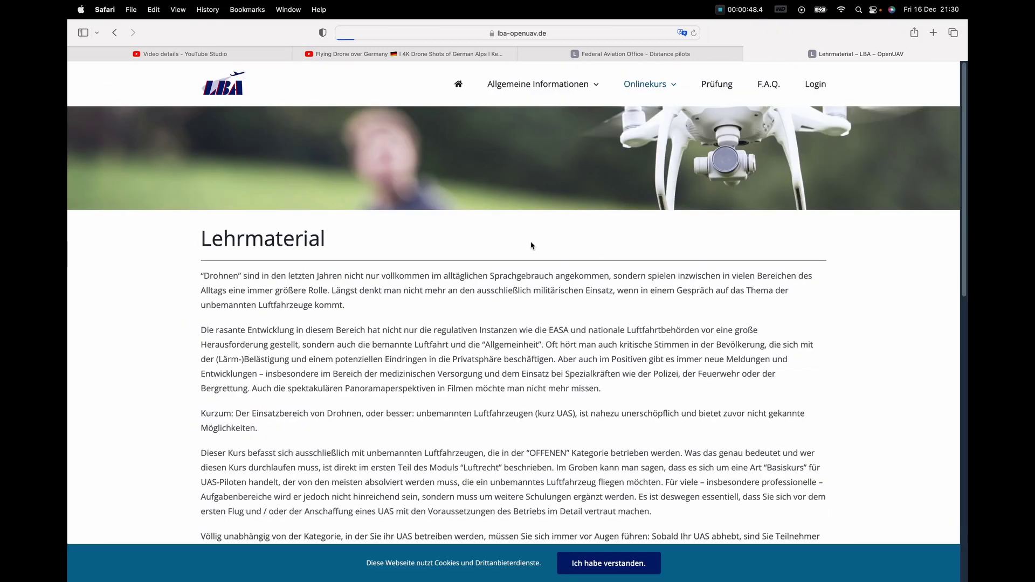
{"action": "scroll", "coordinate": [639, 377], "scroll_direction": "down", "scroll_amount": 5}
{"action": "scroll", "coordinate": [639, 377], "scroll_direction": "down", "scroll_amount": 3}
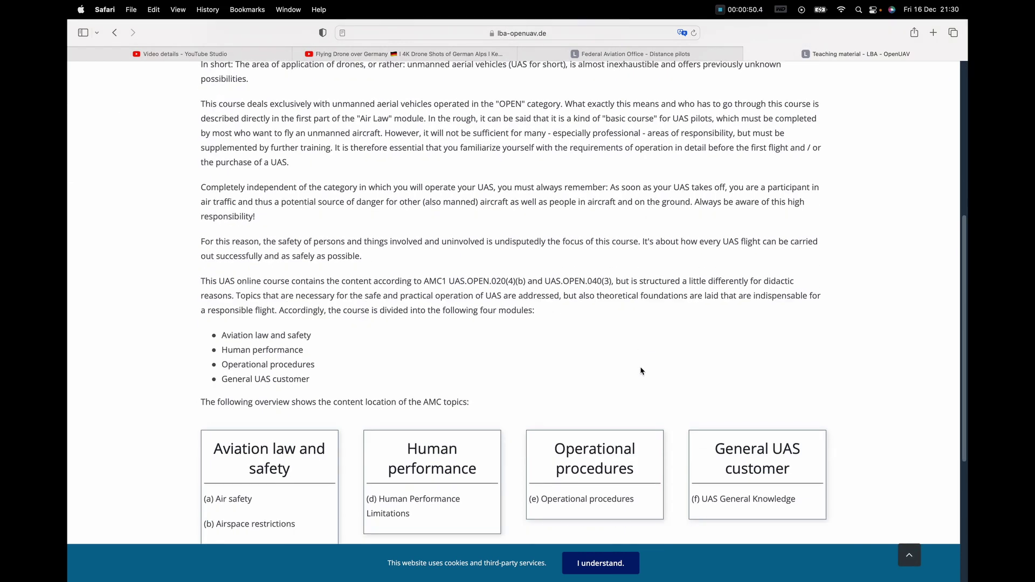
{"action": "scroll", "coordinate": [467, 397], "scroll_direction": "down", "scroll_amount": 1}
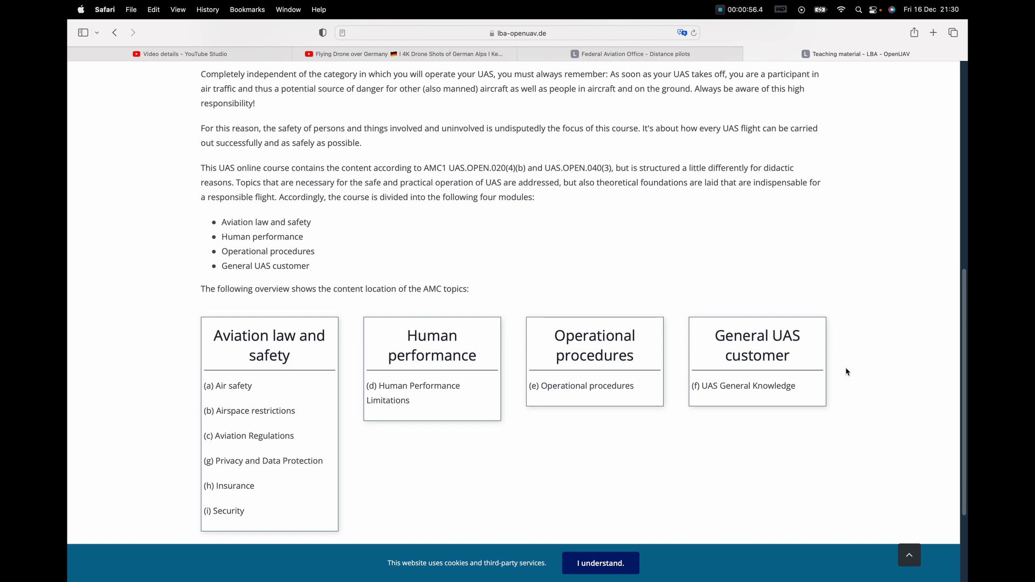
{"action": "scroll", "coordinate": [854, 407], "scroll_direction": "up", "scroll_amount": 5}
{"action": "scroll", "coordinate": [878, 439], "scroll_direction": "up", "scroll_amount": 10}
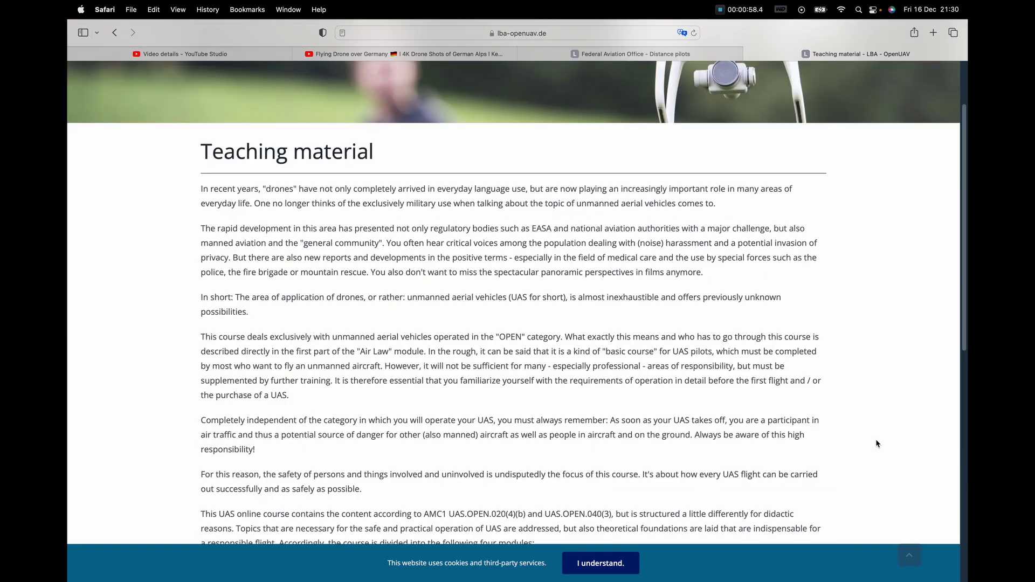
{"action": "scroll", "coordinate": [878, 439], "scroll_direction": "down", "scroll_amount": 15}
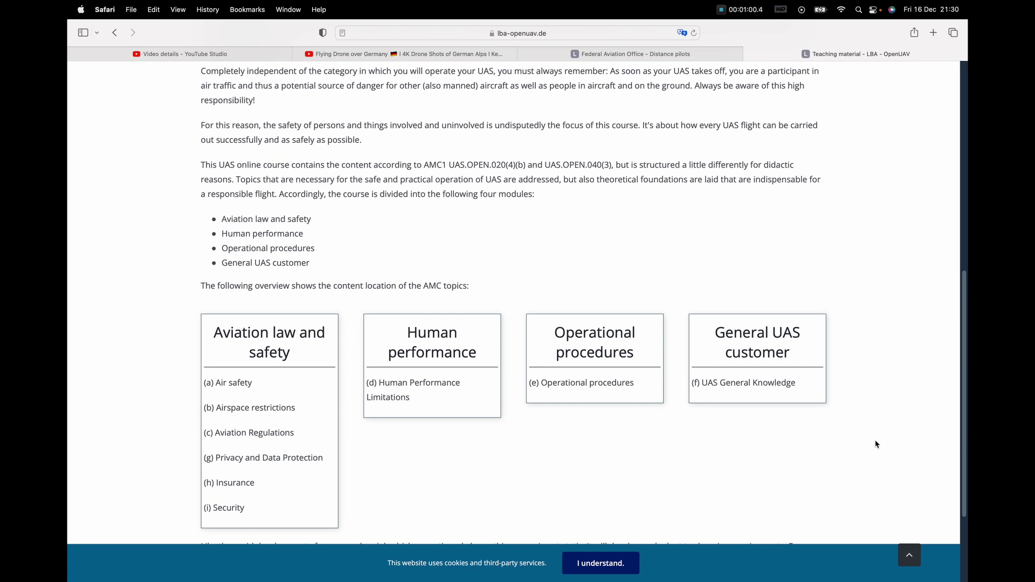
{"action": "scroll", "coordinate": [876, 441], "scroll_direction": "up", "scroll_amount": 15}
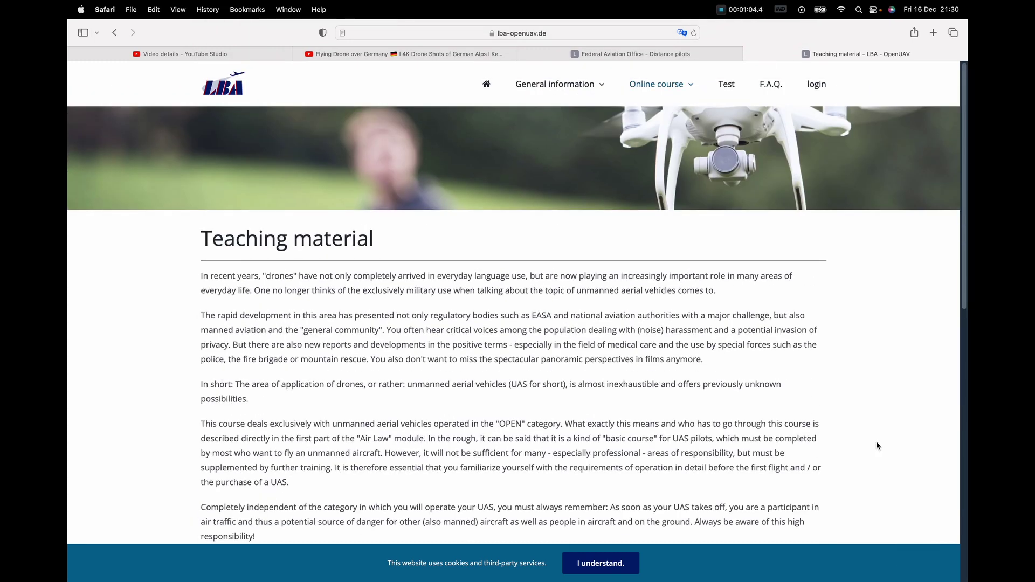
{"action": "left_click", "coordinate": [157, 32]}
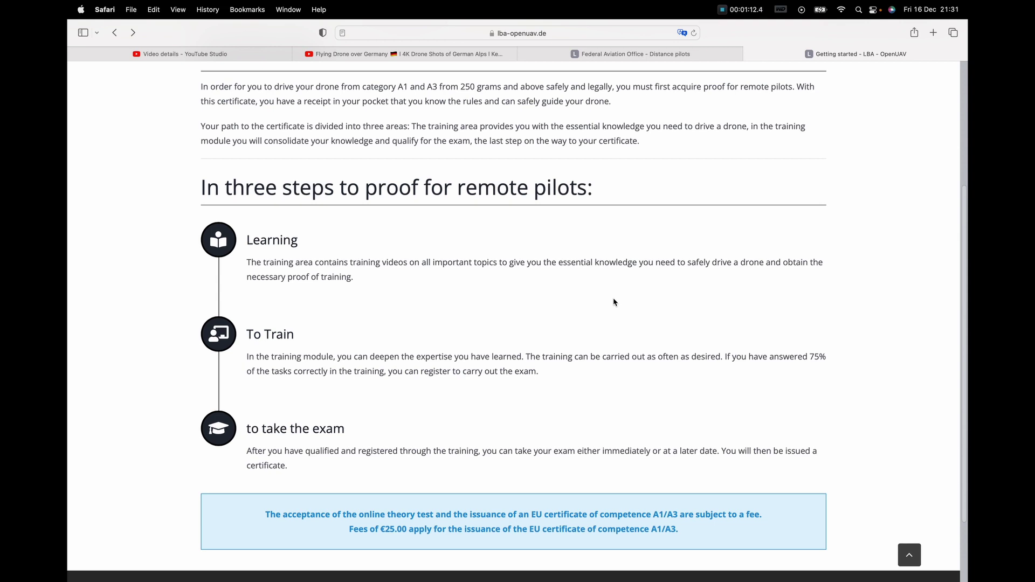
Step: Open the To Train page describing the 20-question practice module with a 75% threshold
{"action": "left_click", "coordinate": [219, 335]}
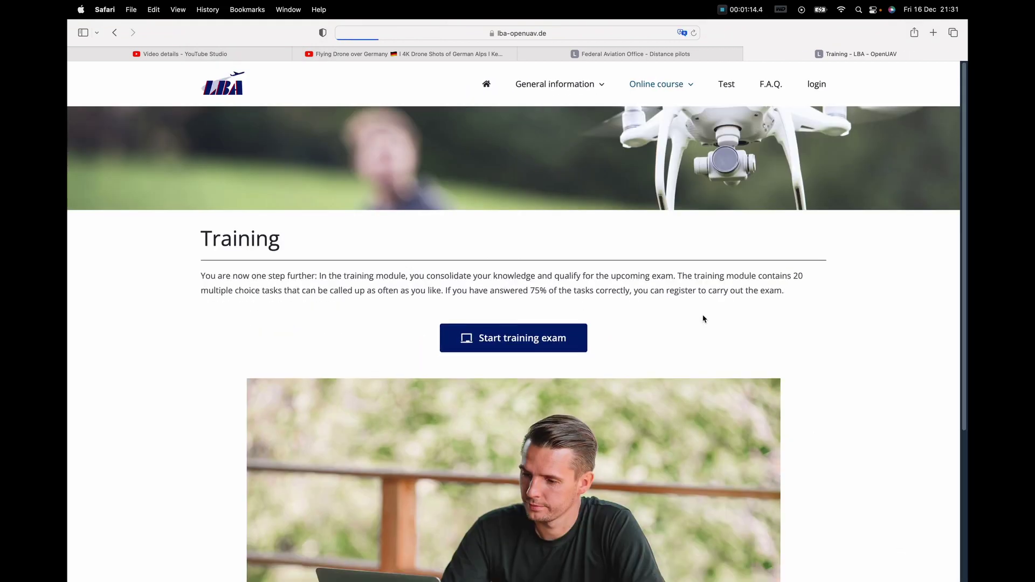
{"action": "scroll", "coordinate": [703, 319], "scroll_direction": "down", "scroll_amount": 3}
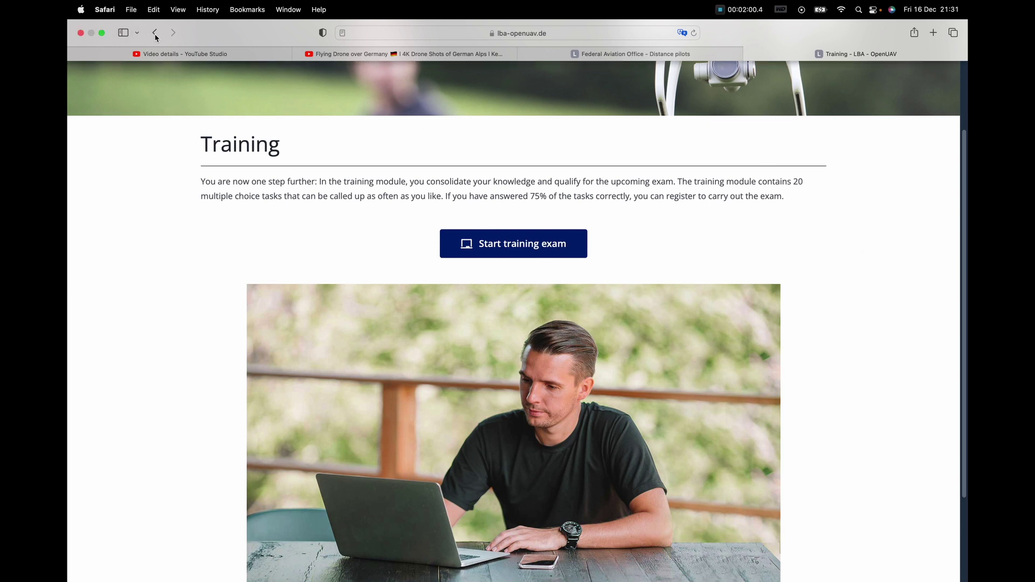
Step: Return to Getting started and open the Test page for the 40-question, 45-minute exam
{"action": "left_click", "coordinate": [155, 34]}
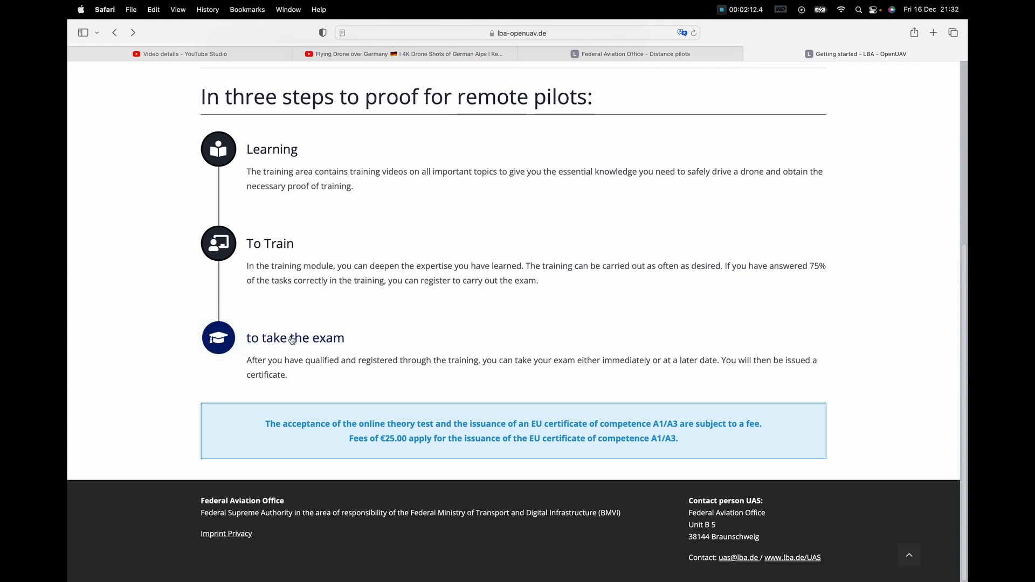
{"action": "left_click", "coordinate": [291, 340]}
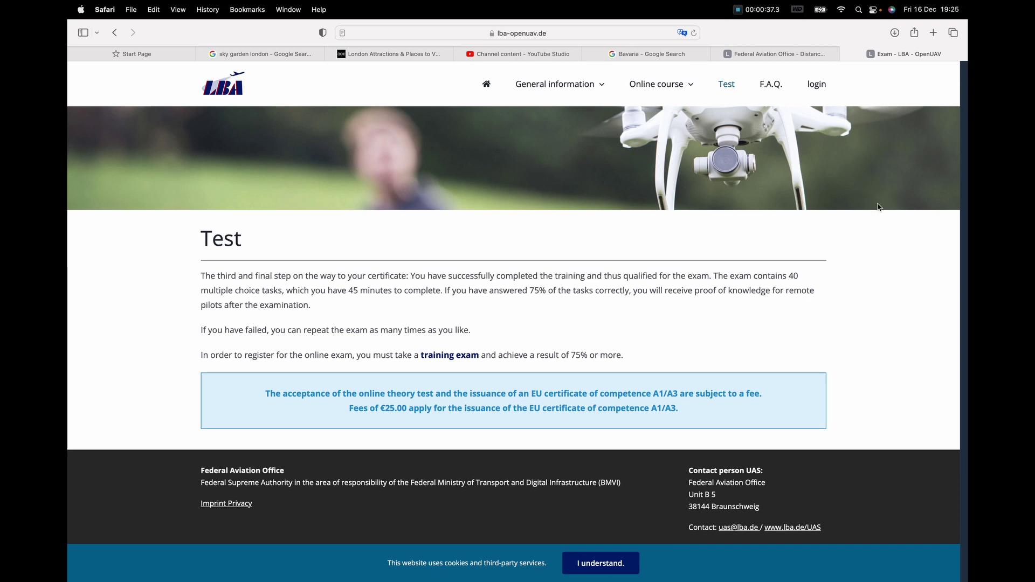
Step: Log in to the LBA exam portal using the saved autofill credentials
{"action": "left_click", "coordinate": [817, 85]}
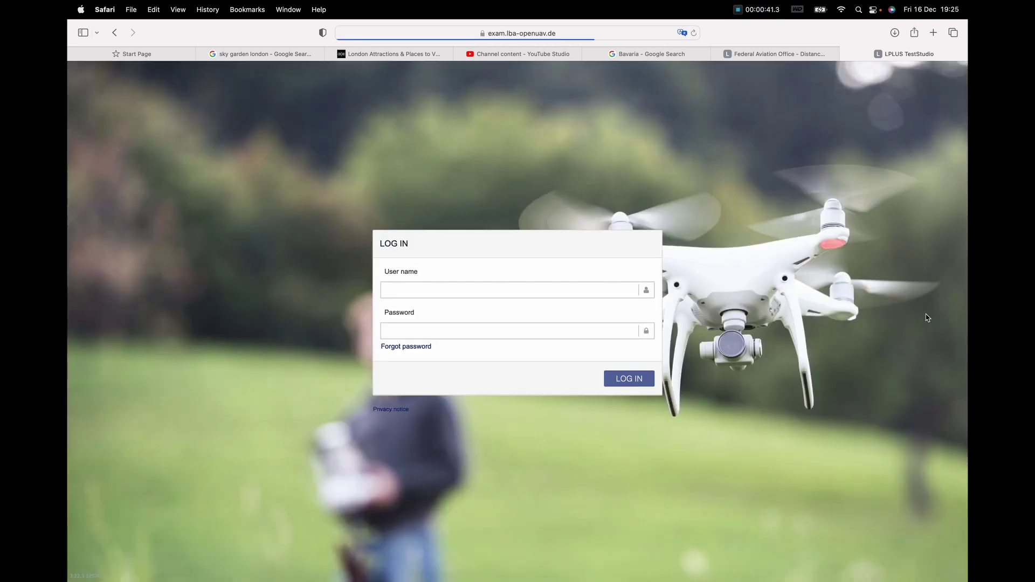
{"action": "left_click", "coordinate": [565, 290]}
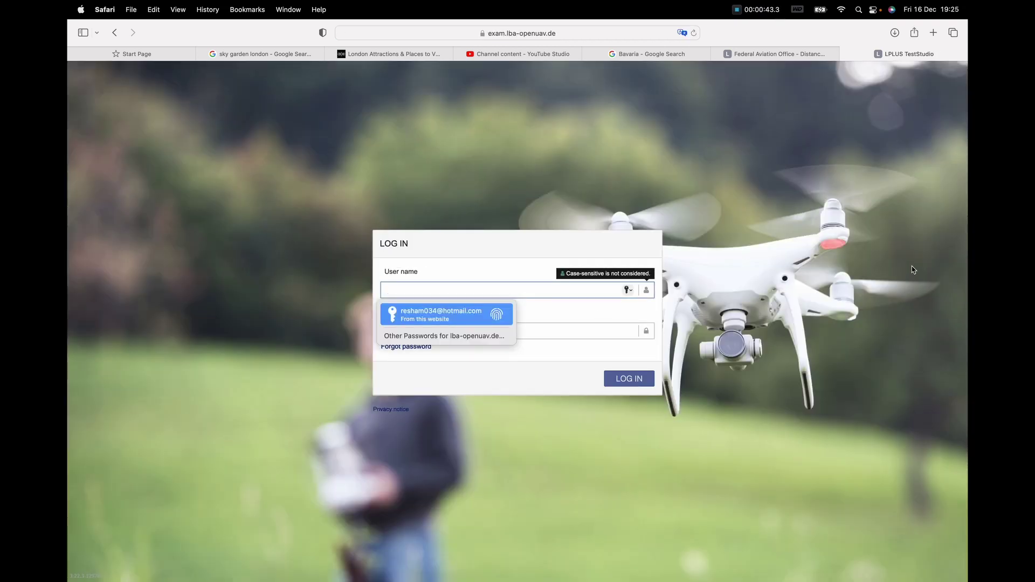
{"action": "key", "text": "Return"}
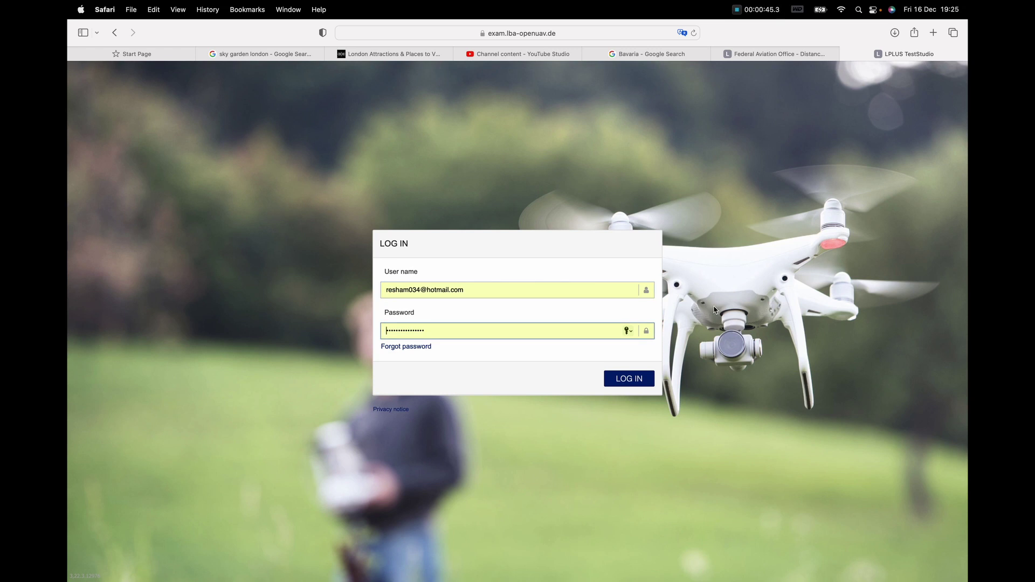
{"action": "left_click", "coordinate": [625, 379]}
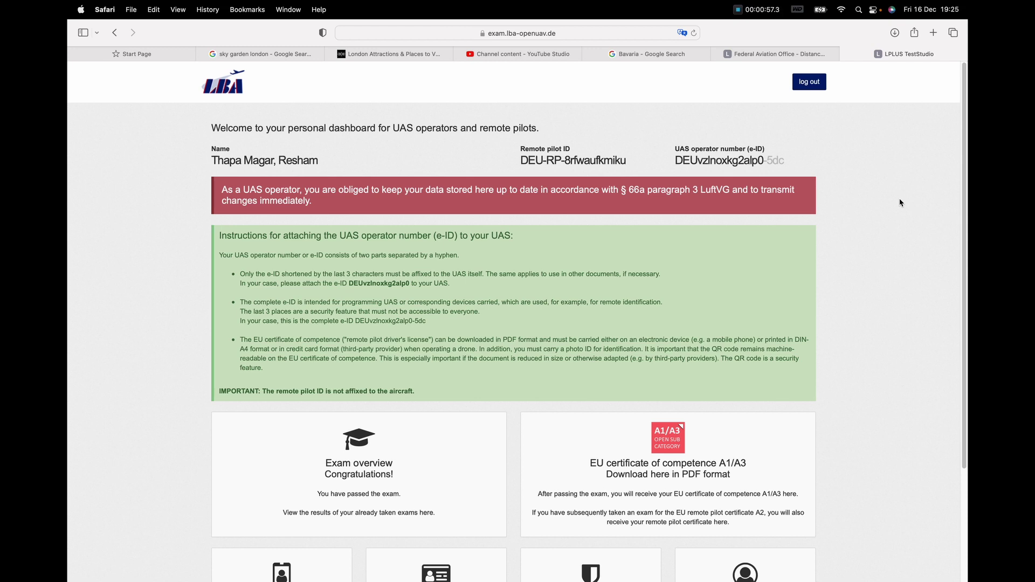
{"action": "scroll", "coordinate": [904, 288], "scroll_direction": "down", "scroll_amount": 5}
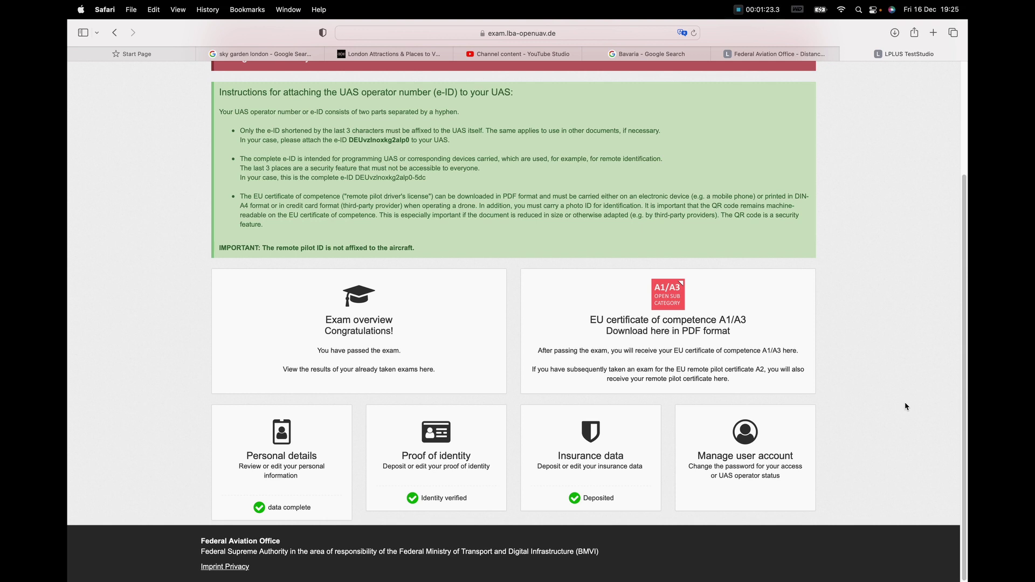
{"action": "left_click_drag", "start_coordinate": [906, 406], "coordinate": [903, 377]}
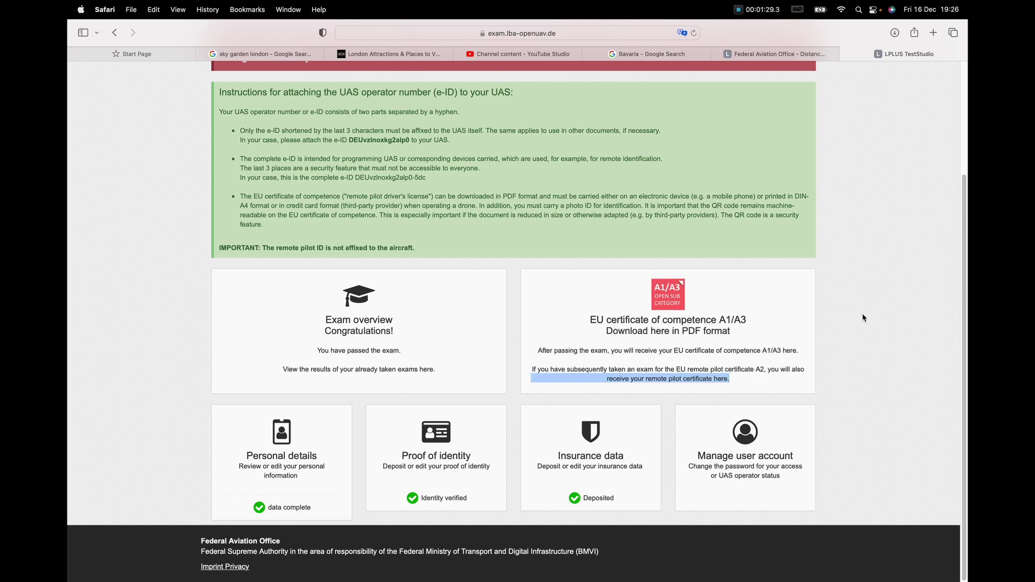
{"action": "left_click", "coordinate": [677, 300]}
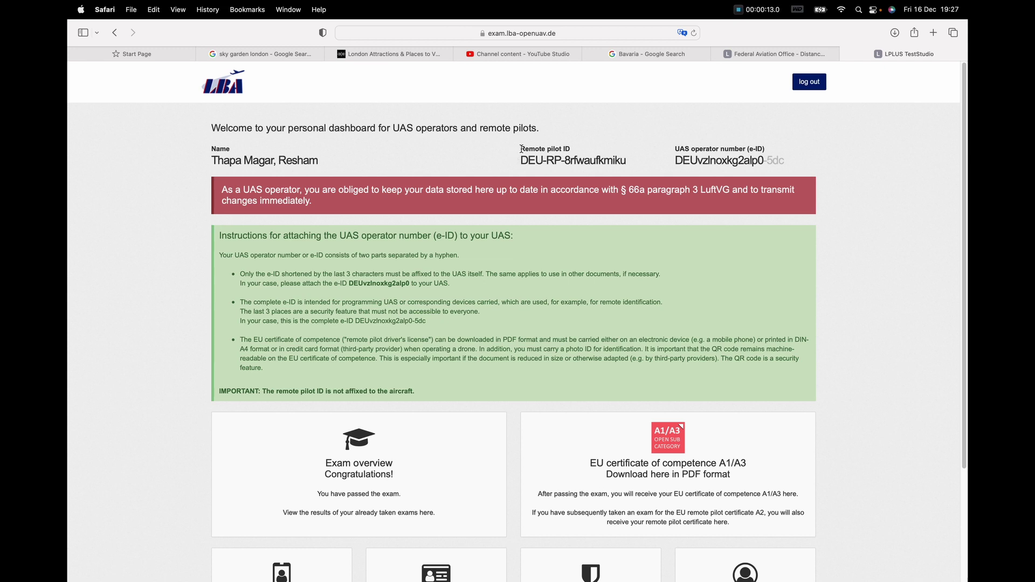
{"action": "left_click_drag", "start_coordinate": [520, 160], "coordinate": [627, 163]}
{"action": "left_click", "coordinate": [663, 164]}
{"action": "left_click_drag", "start_coordinate": [768, 160], "coordinate": [829, 166]}
{"action": "left_click_drag", "start_coordinate": [766, 160], "coordinate": [792, 160]}
{"action": "left_click", "coordinate": [713, 161]}
{"action": "left_click_drag", "start_coordinate": [675, 160], "coordinate": [763, 160]}
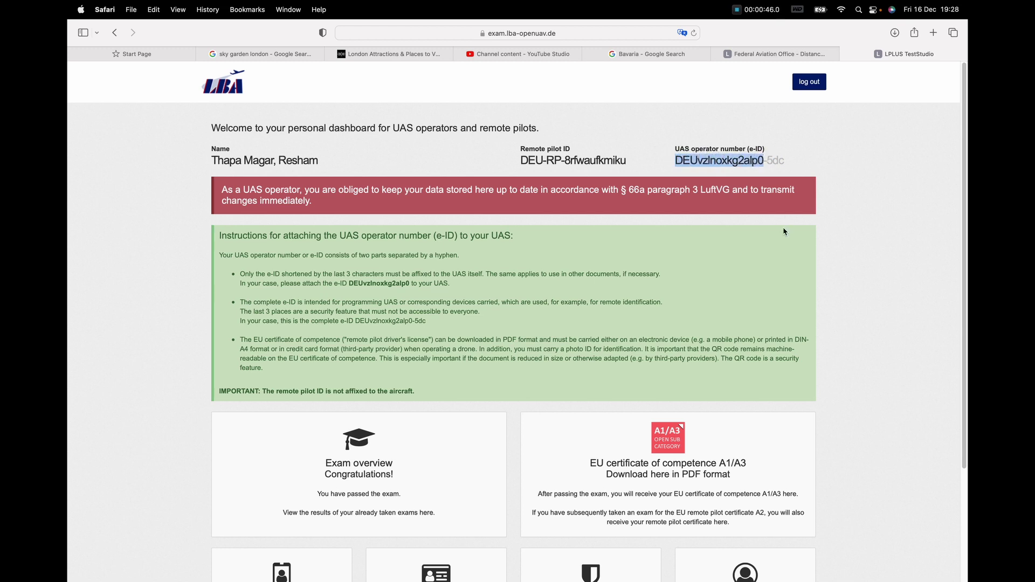